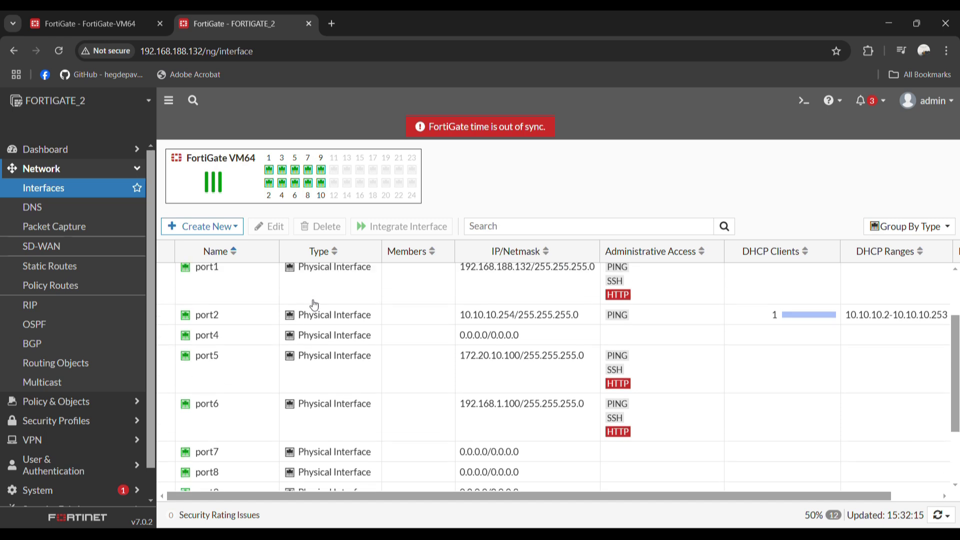
# Point the SITEA tunnel at remote gateway 192.168.188.132 on port1 and enter the pre-shared key
pyautogui.click(116, 25)
pyautogui.click(577, 243)
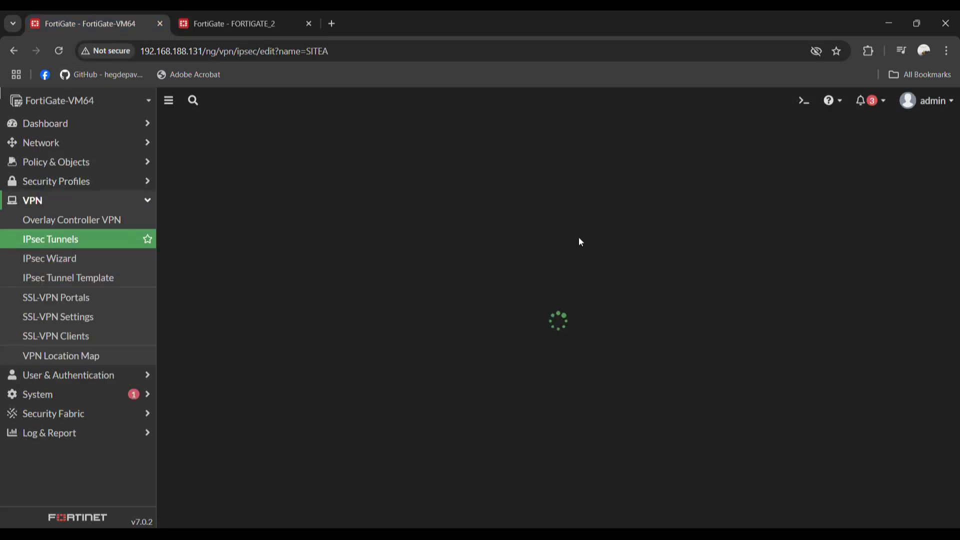
pyautogui.click(384, 264)
pyautogui.write('192')
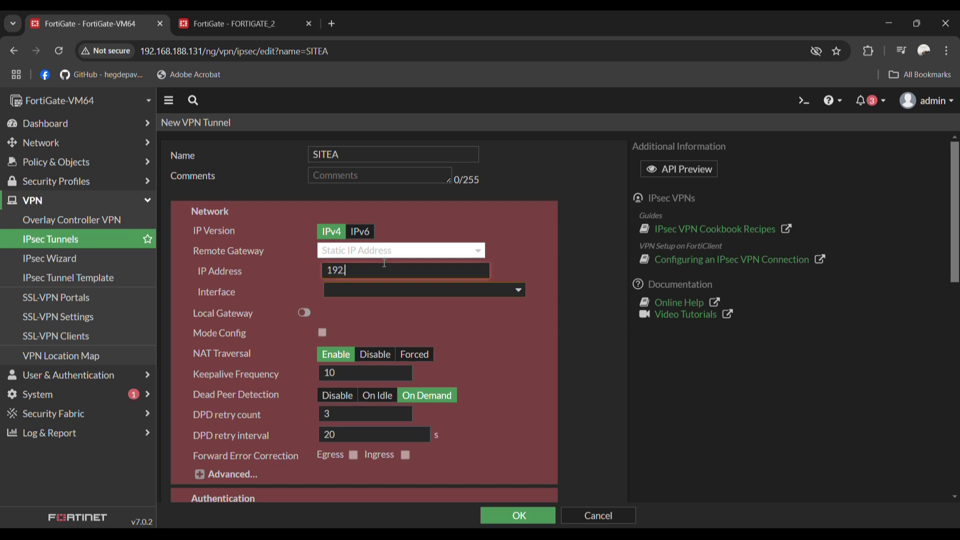
pyautogui.write('.16.818.188.132')
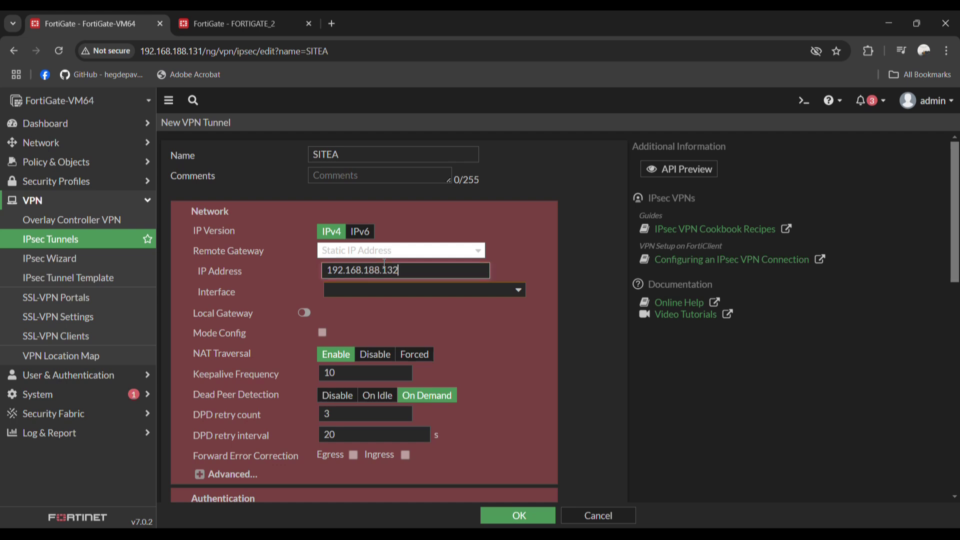
pyautogui.click(400, 292)
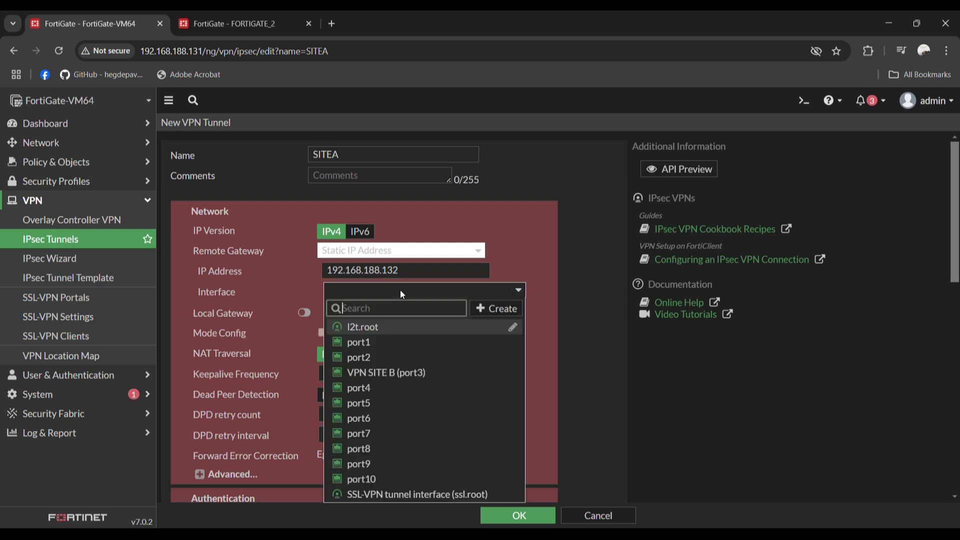
pyautogui.click(378, 342)
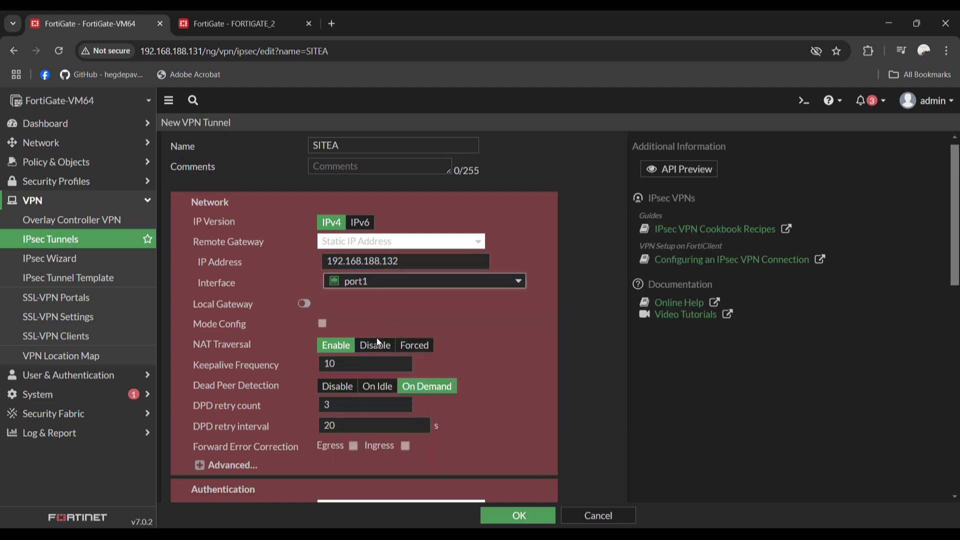
pyautogui.scroll(-3, 377, 338)
pyautogui.click(353, 407)
pyautogui.write('••••••')
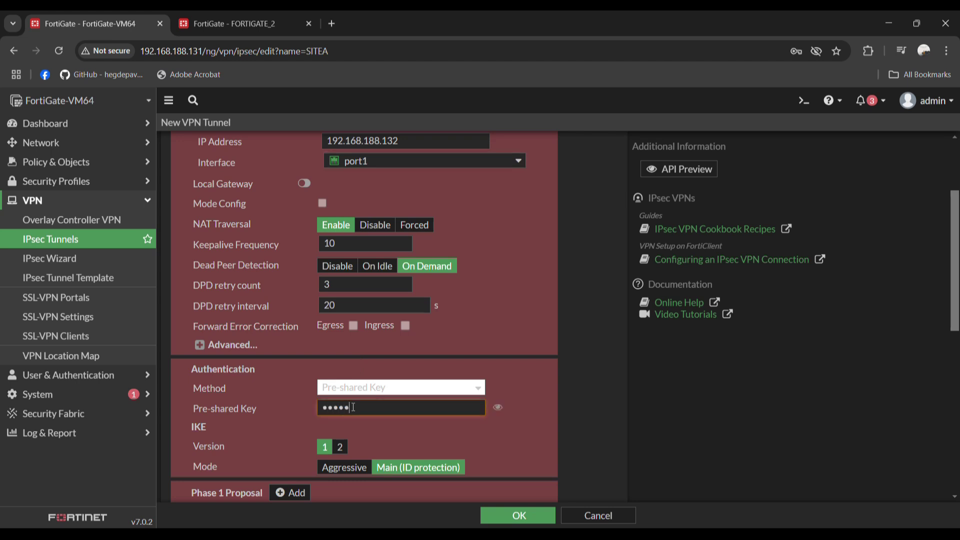
# Reduce phase 1 to a single DES/SHA256 proposal by removing the extra proposals
pyautogui.scroll(-5, 353, 408)
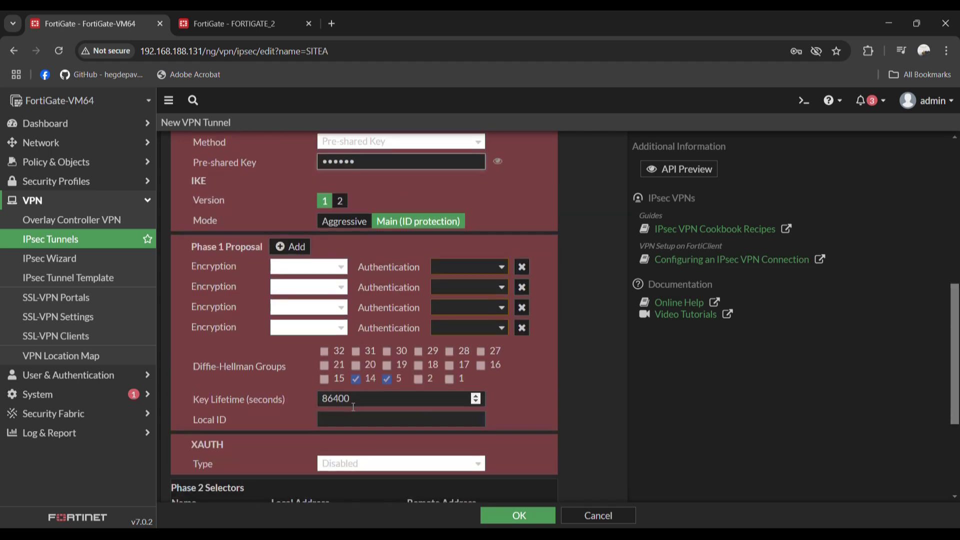
pyautogui.click(520, 286)
pyautogui.click(520, 286)
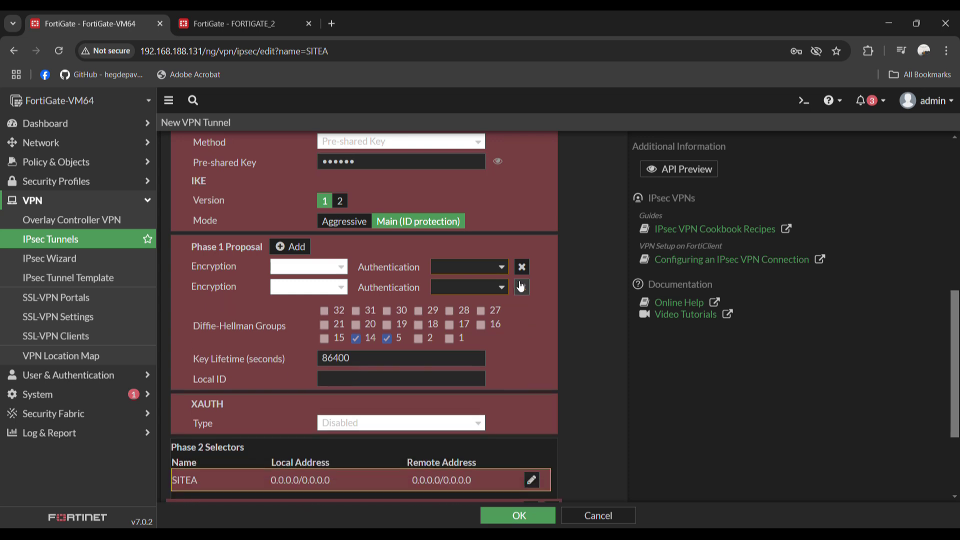
pyautogui.click(520, 286)
pyautogui.click(307, 270)
pyautogui.click(296, 299)
pyautogui.scroll(-2, 452, 268)
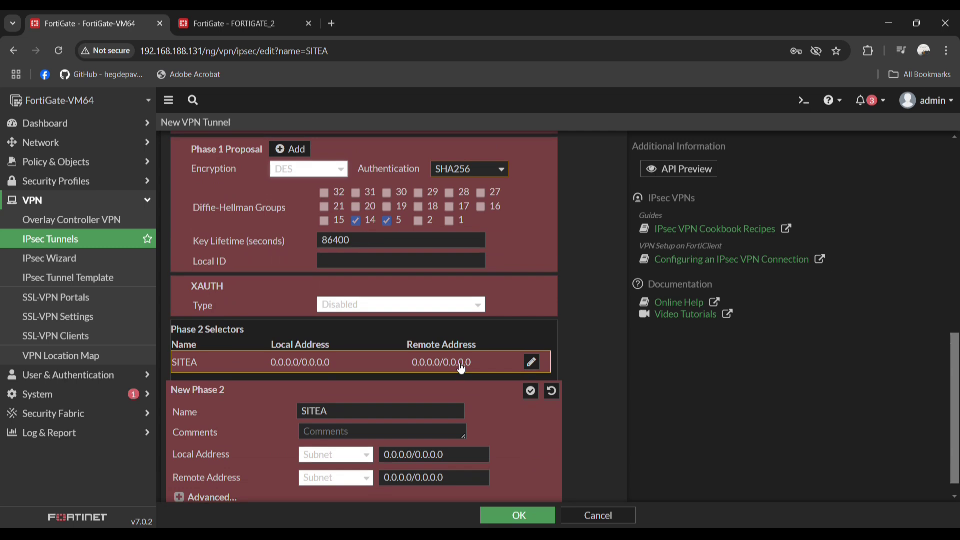
pyautogui.click(284, 15)
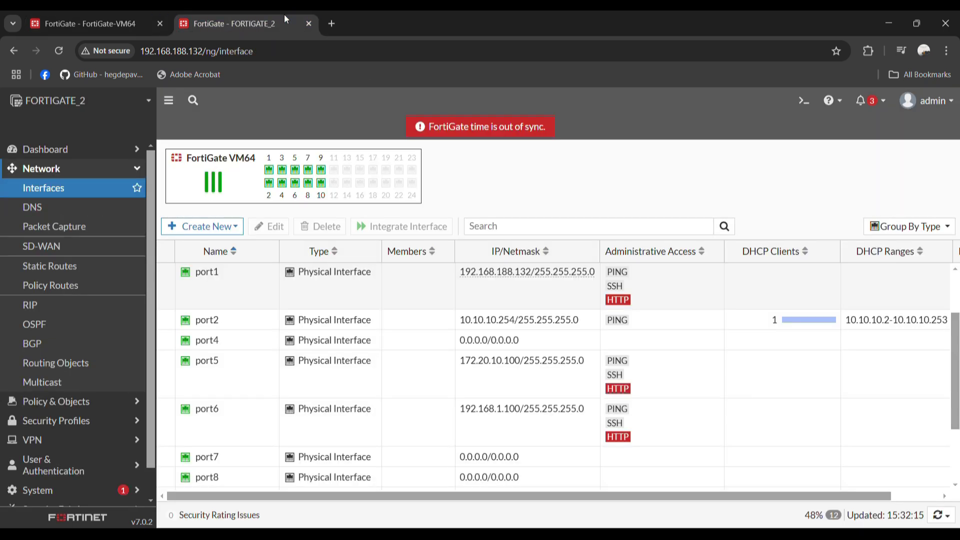
# Enter 10.10.10.0/24 as SITEA's phase 2 remote subnet and 20.20.20.0/24 as local subnet
pyautogui.click(76, 19)
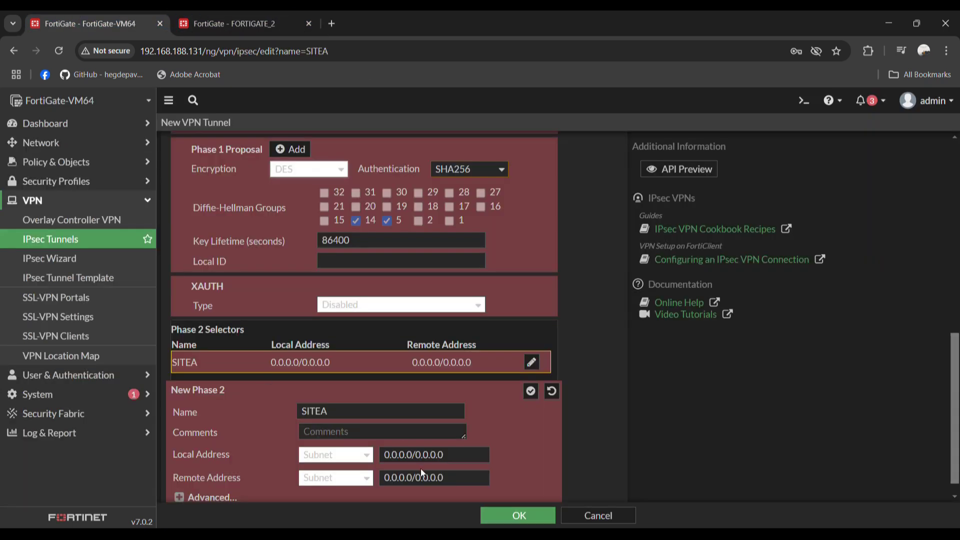
pyautogui.tripleClick(409, 479)
pyautogui.write('10')
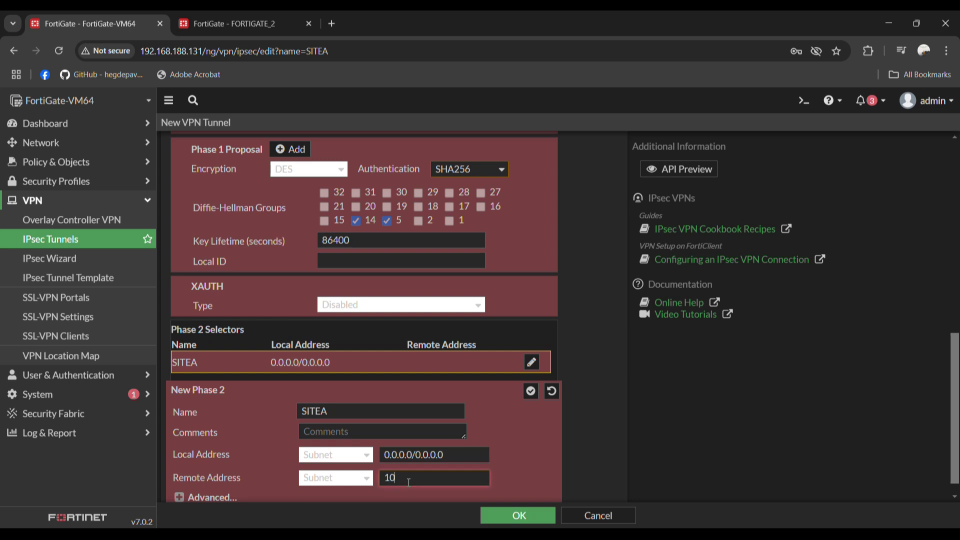
pyautogui.write('.10.10.0')
pyautogui.write('24')
pyautogui.press('BackSpace')
pyautogui.press('BackSpace')
pyautogui.write('/24')
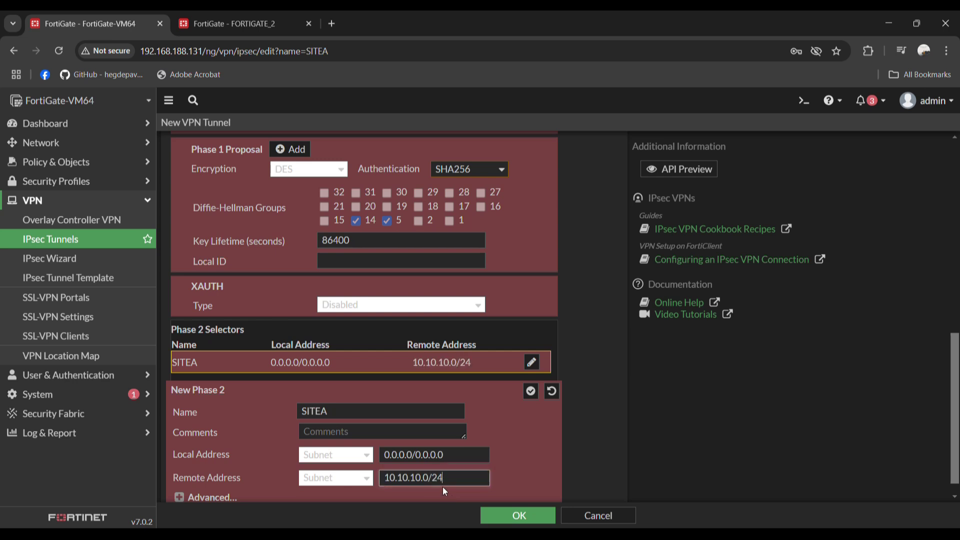
pyautogui.doubleClick(465, 452)
pyautogui.hotkey('ctrl', 'a')
pyautogui.write('20.20.2')
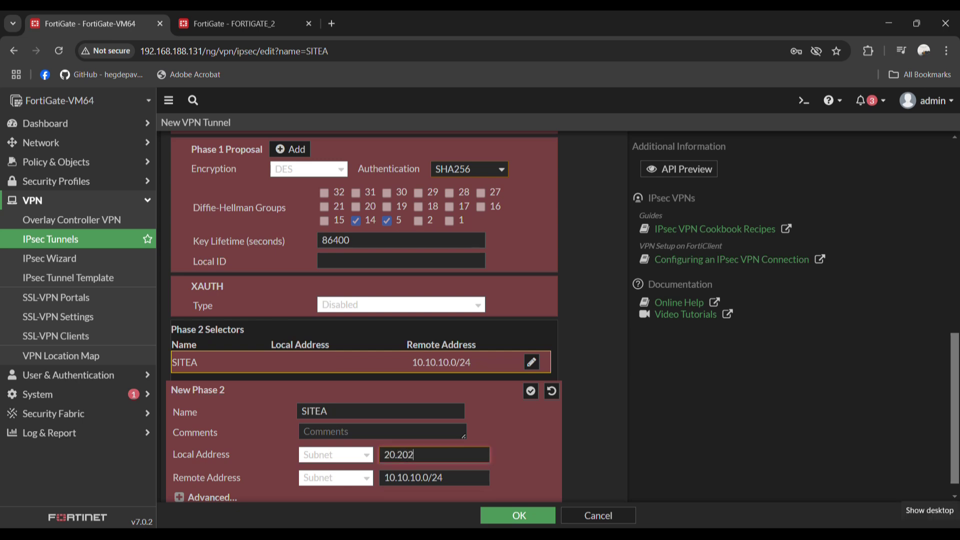
pyautogui.write('0.0/24')
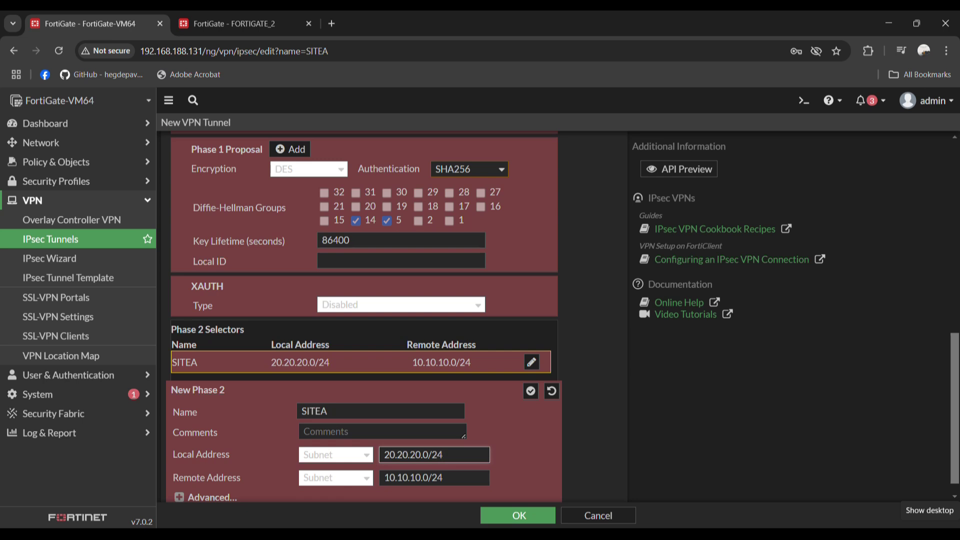
pyautogui.scroll(-1, 535, 427)
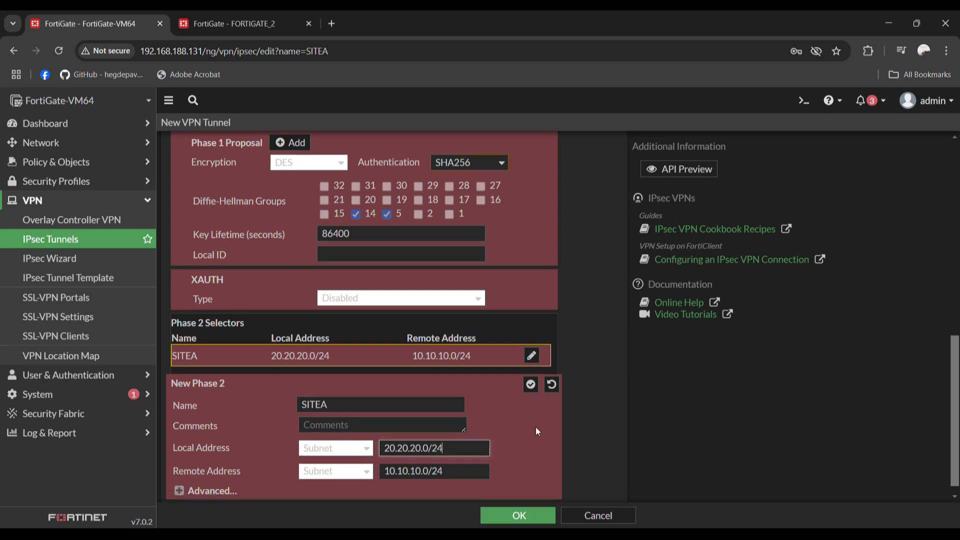
# Apply the phase 2 selector, keep phase 1 authentication at SHA256, and save SITEA
pyautogui.click(525, 519)
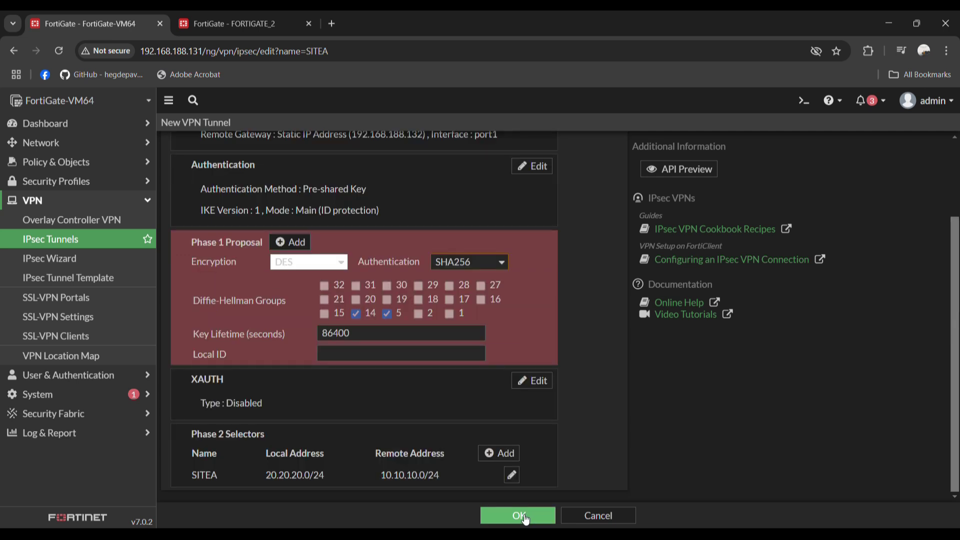
pyautogui.click(469, 258)
pyautogui.click(463, 284)
pyautogui.click(455, 262)
pyautogui.click(466, 314)
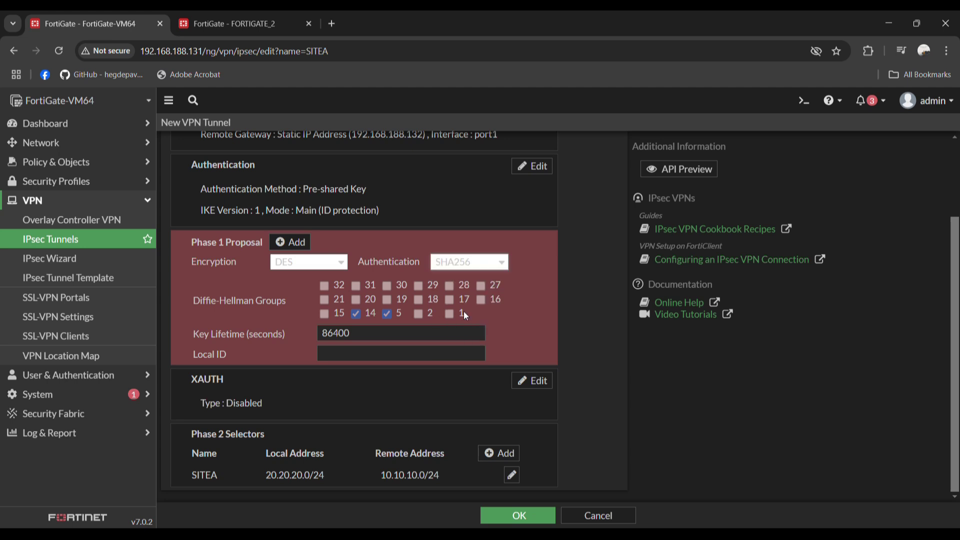
pyautogui.click(512, 514)
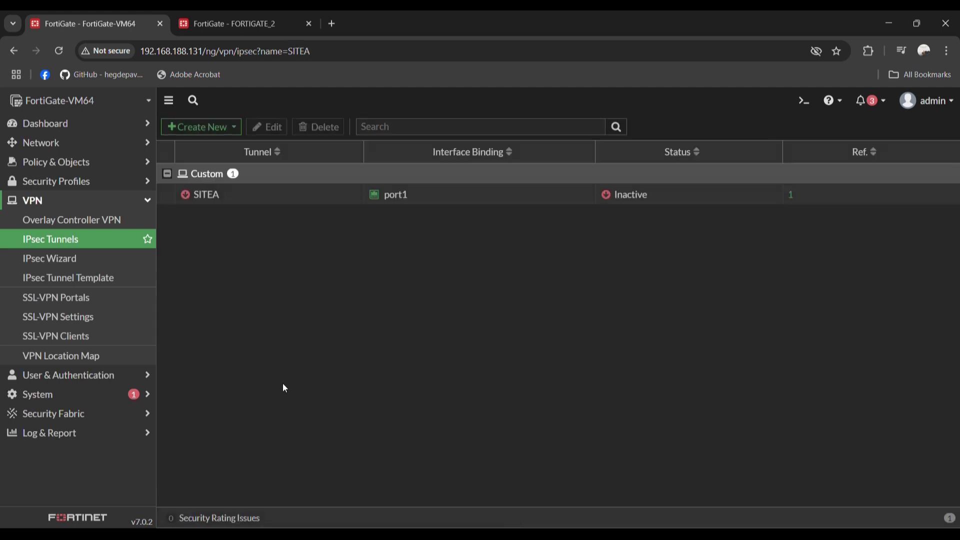
pyautogui.click(58, 150)
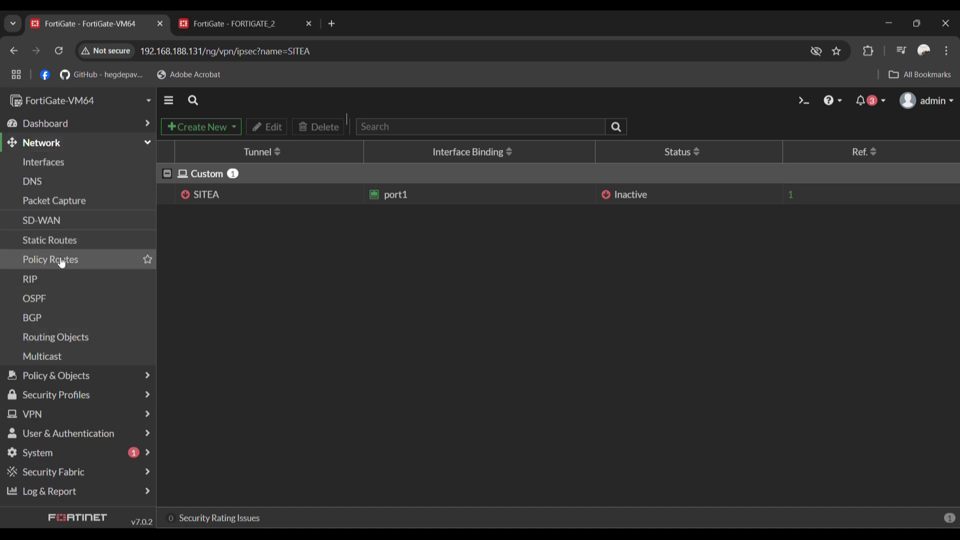
# Create a static route for destination 20.20.20.0/24 using the SITEA interface
pyautogui.click(70, 242)
pyautogui.click(214, 129)
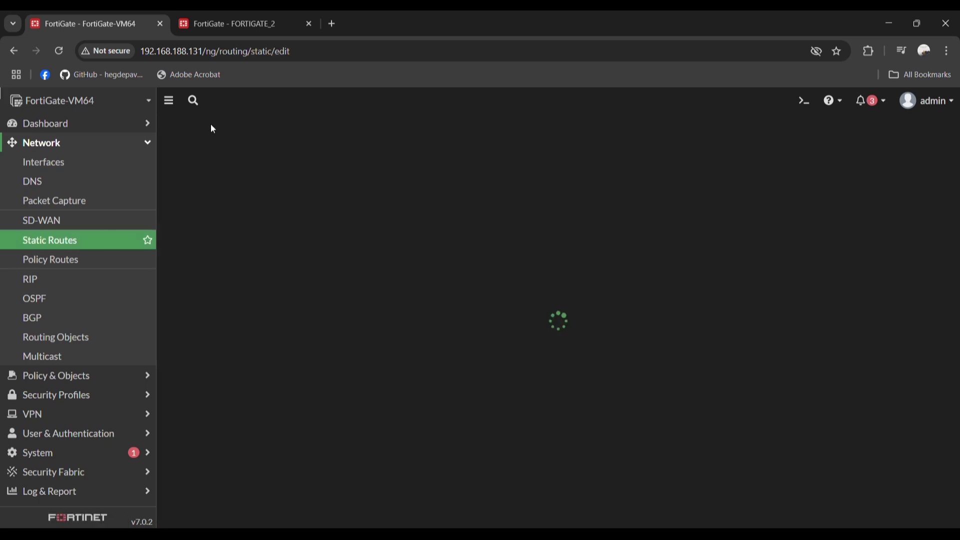
pyautogui.tripleClick(375, 190)
pyautogui.click(225, 11)
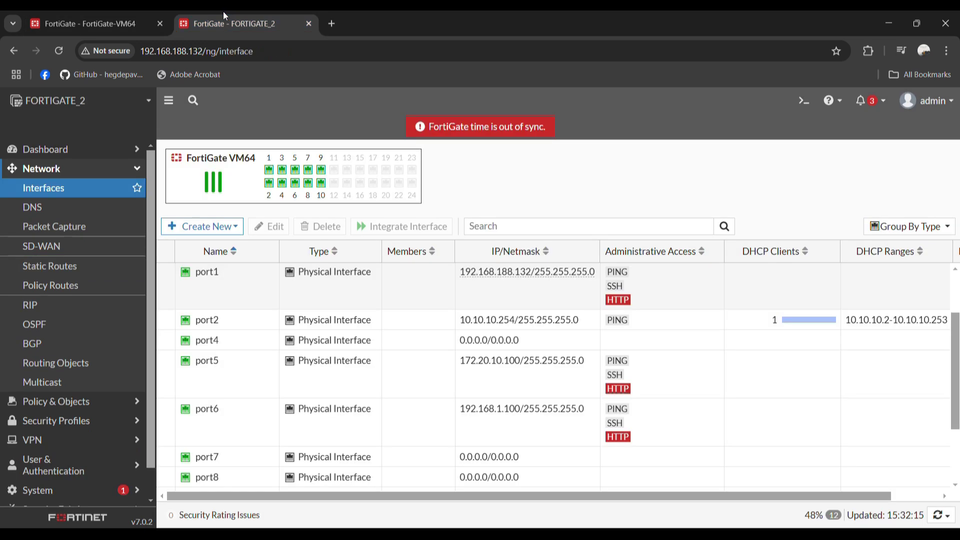
pyautogui.click(129, 27)
pyautogui.write('20')
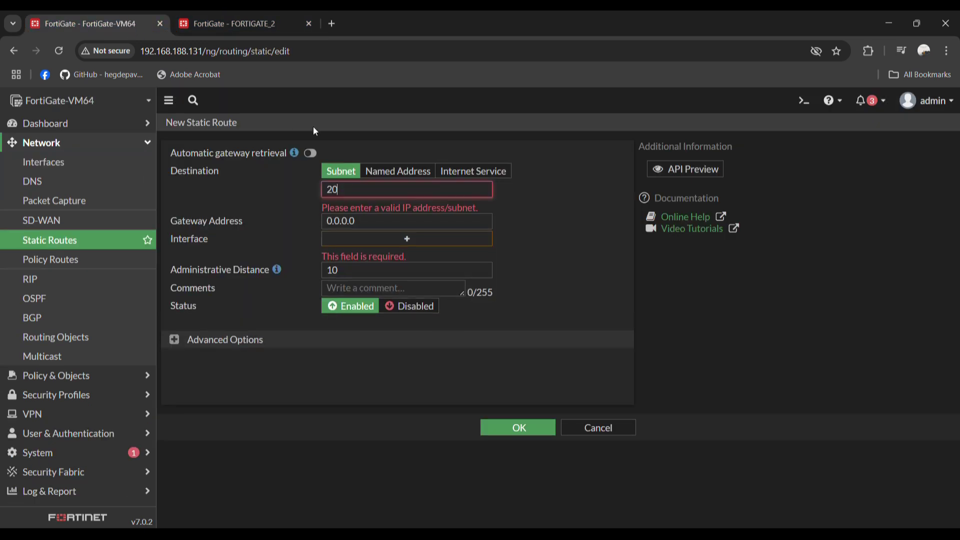
pyautogui.write('.20.2.0.1')
pyautogui.write('0/24')
pyautogui.click(453, 225)
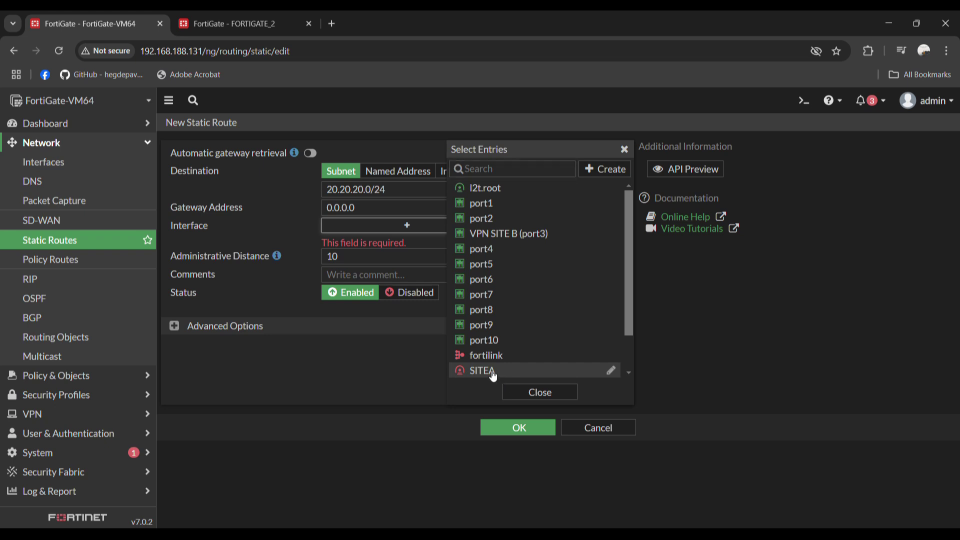
pyautogui.click(492, 373)
pyautogui.click(533, 398)
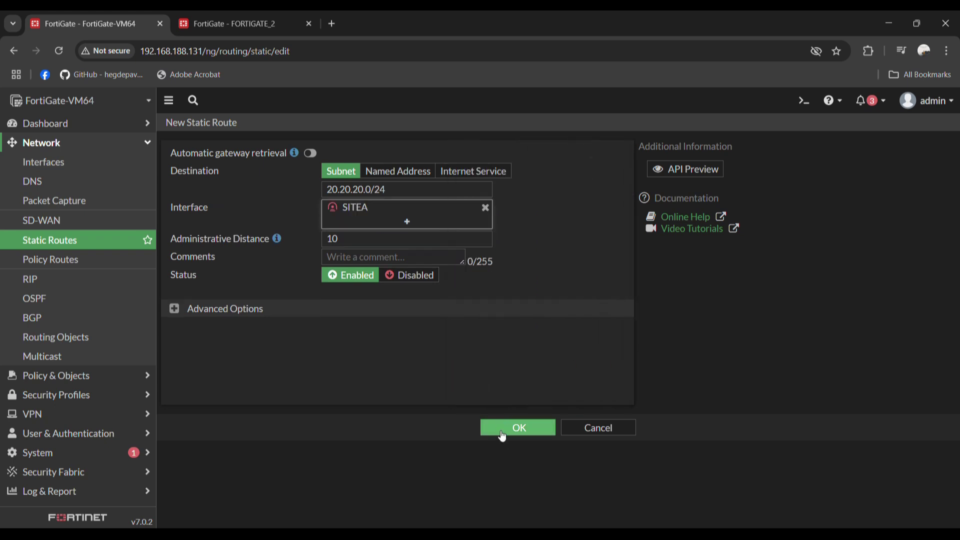
pyautogui.click(520, 428)
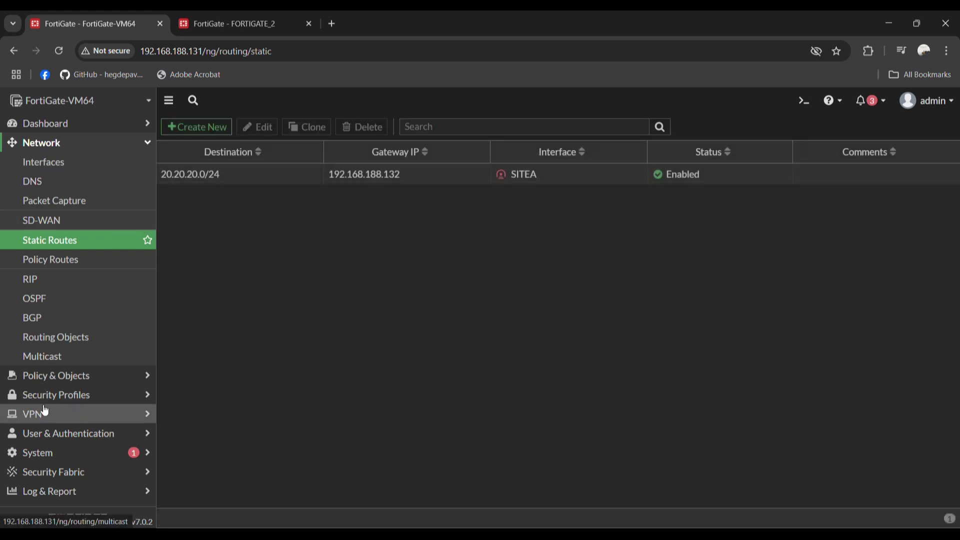
pyautogui.click(59, 380)
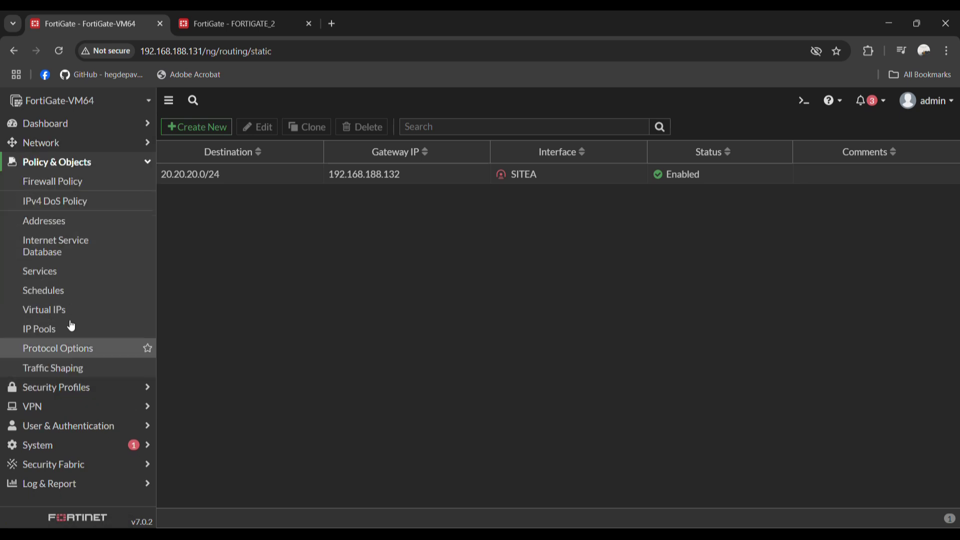
# Start a new firewall policy named VPN_OUT from port2 to the SITEA tunnel
pyautogui.click(80, 185)
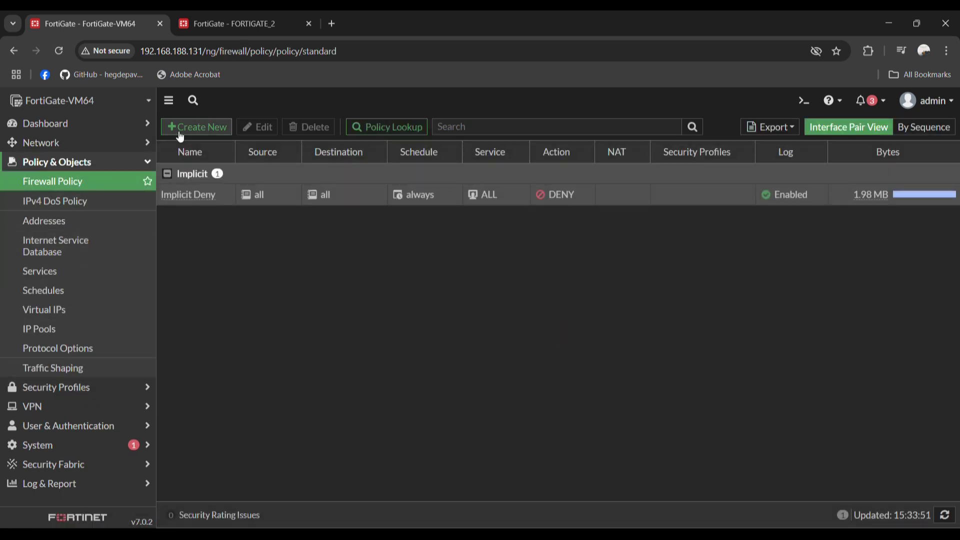
pyautogui.click(179, 130)
pyautogui.click(295, 169)
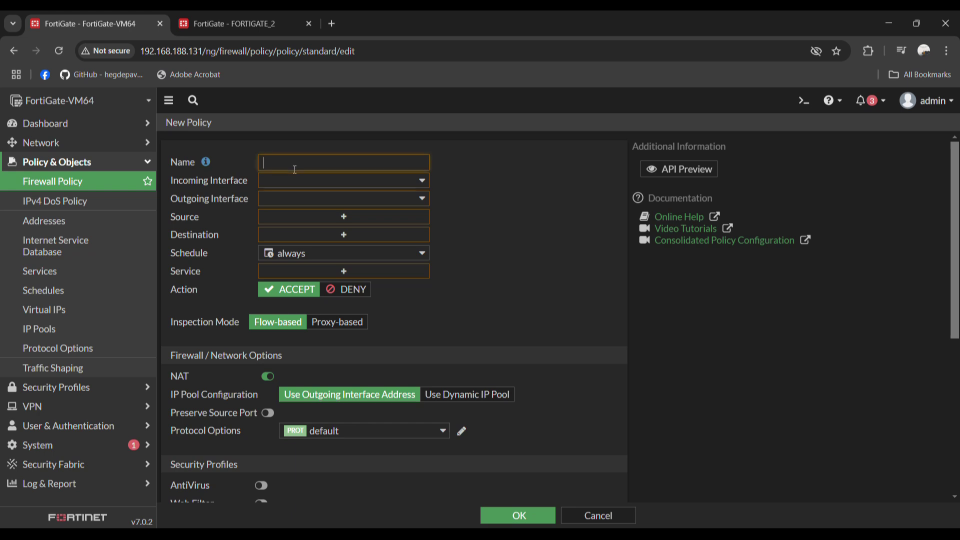
pyautogui.write('VPN_OUT')
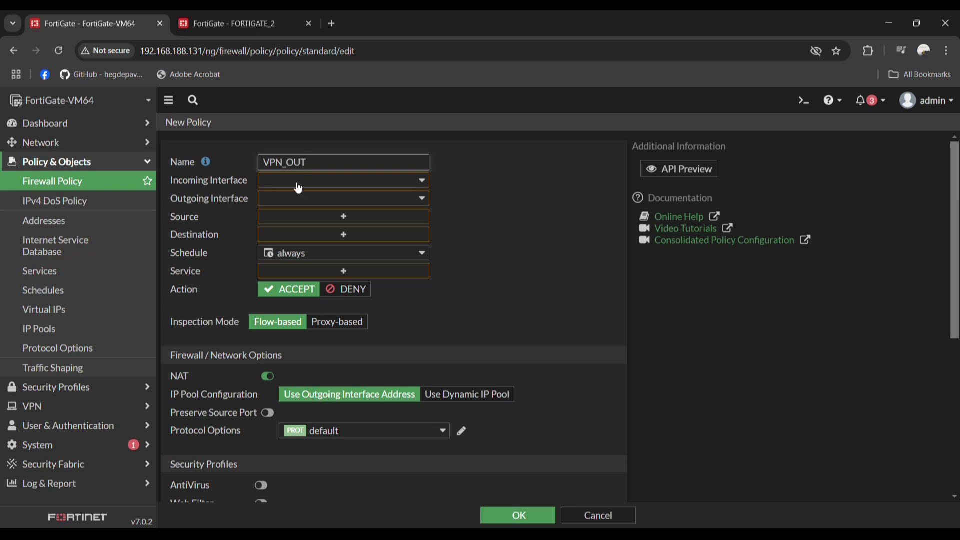
pyautogui.click(296, 181)
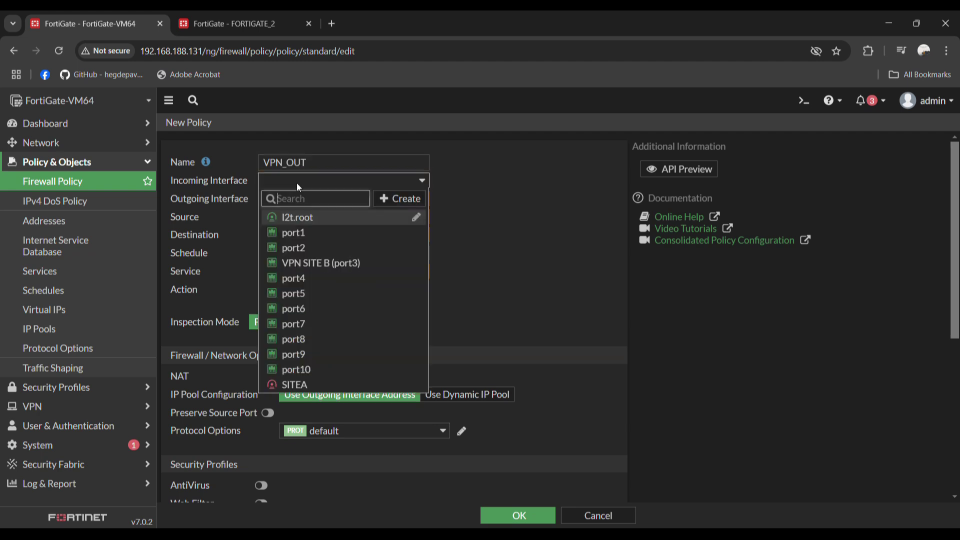
pyautogui.click(327, 248)
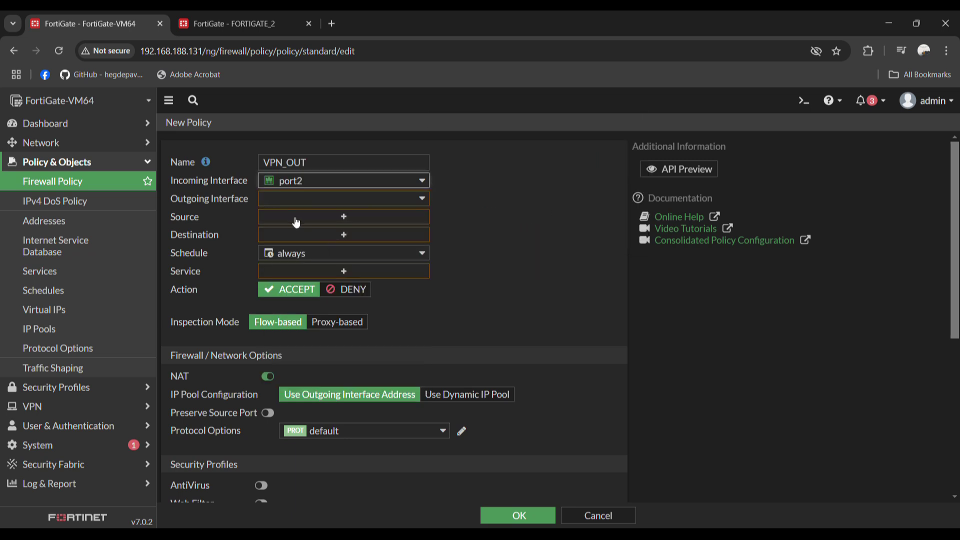
pyautogui.click(294, 198)
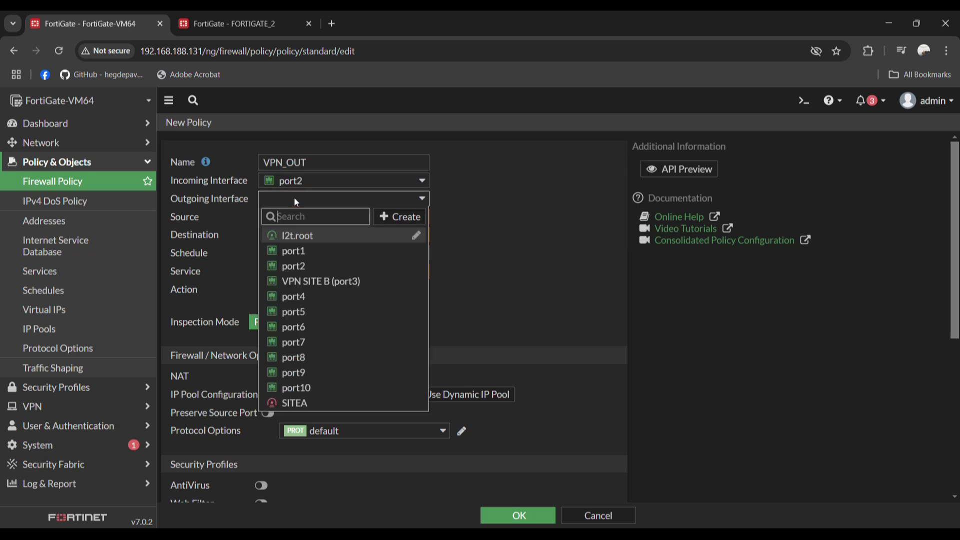
pyautogui.click(297, 403)
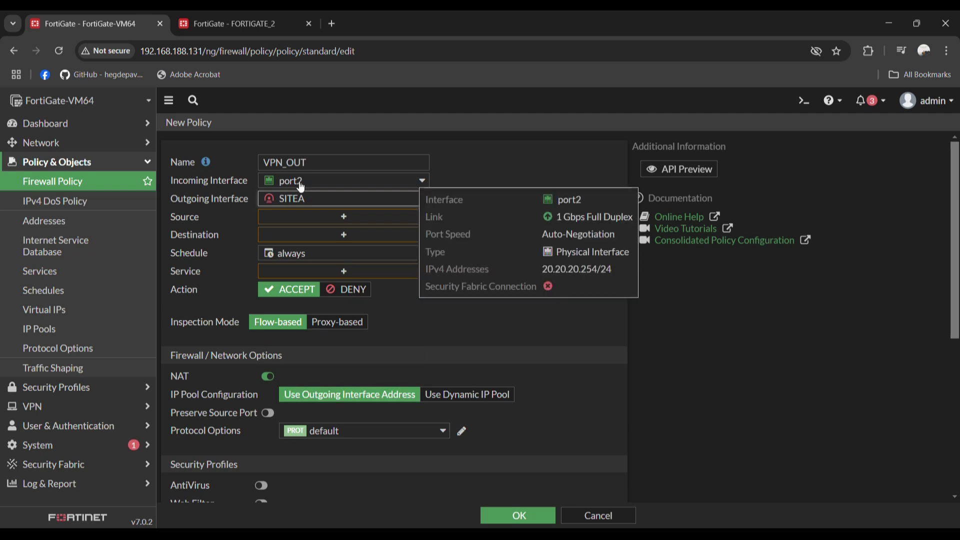
# Allow 20X to 10X for ALL services with NAT off, log all sessions, and save
pyautogui.click(332, 220)
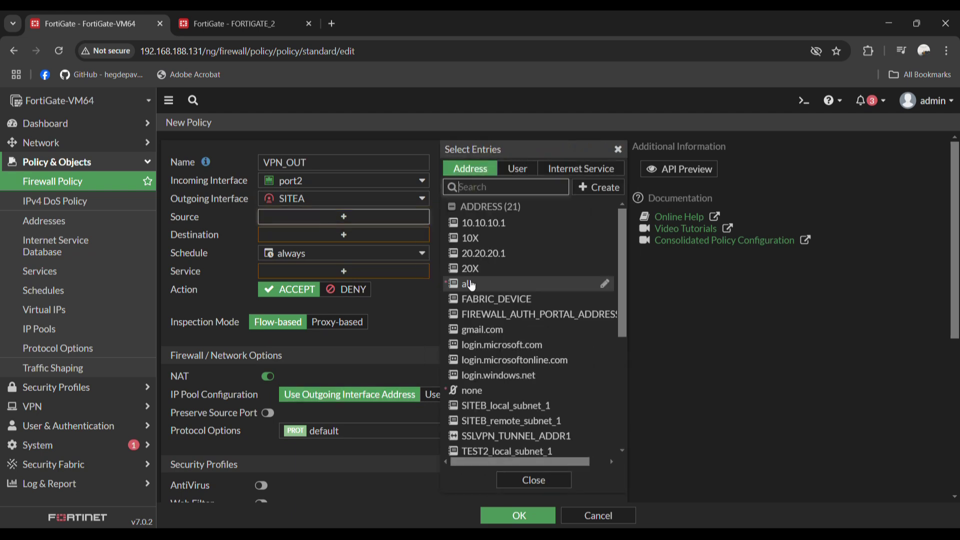
pyautogui.click(472, 269)
pyautogui.click(315, 253)
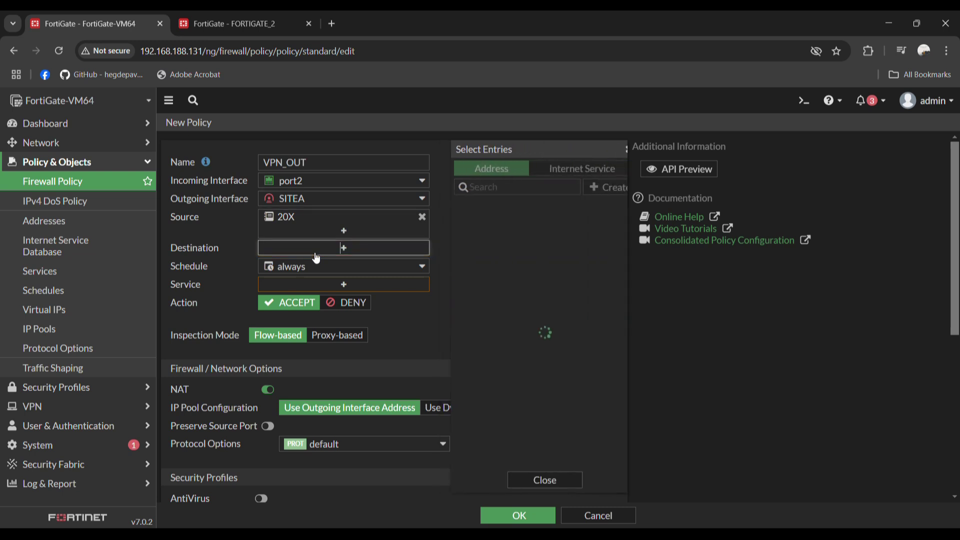
pyautogui.click(465, 239)
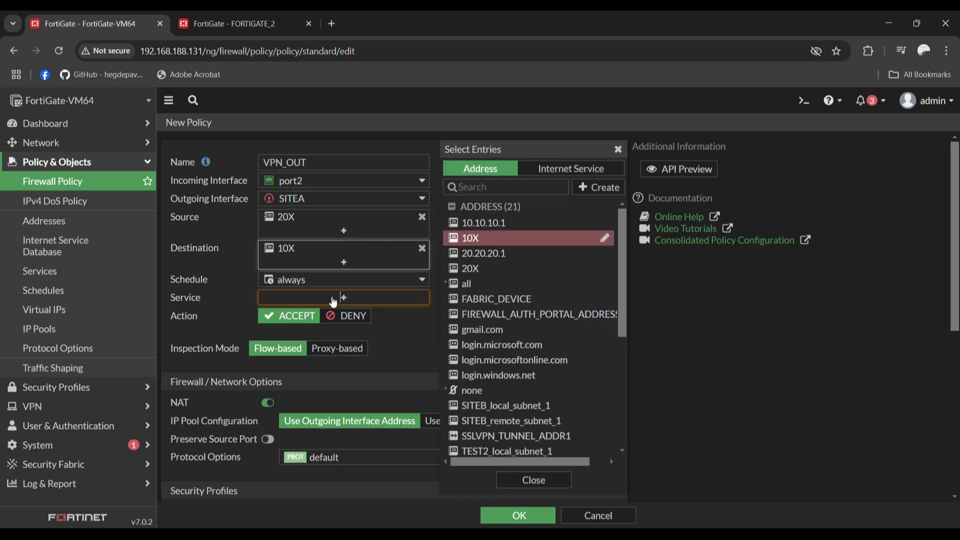
pyautogui.click(336, 298)
pyautogui.click(472, 223)
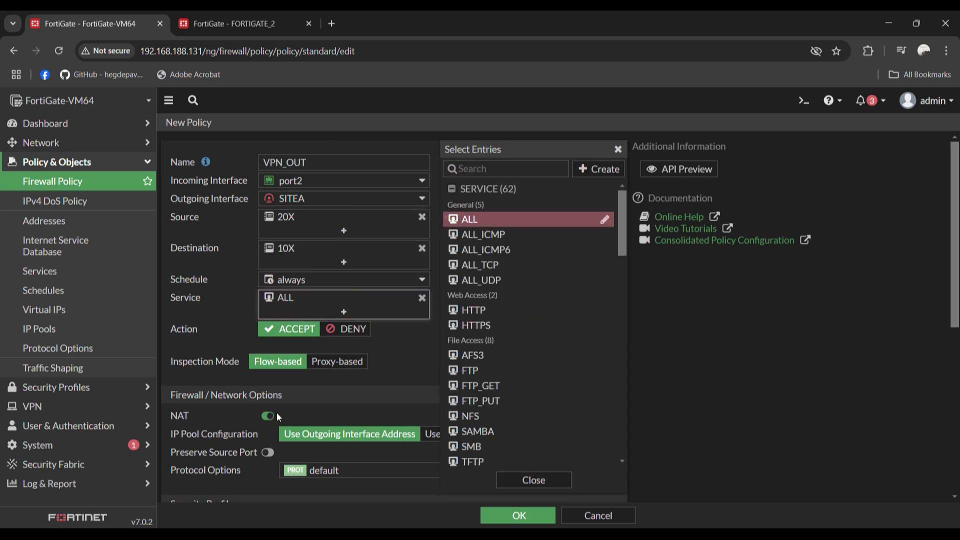
pyautogui.scroll(-3, 274, 425)
pyautogui.click(268, 232)
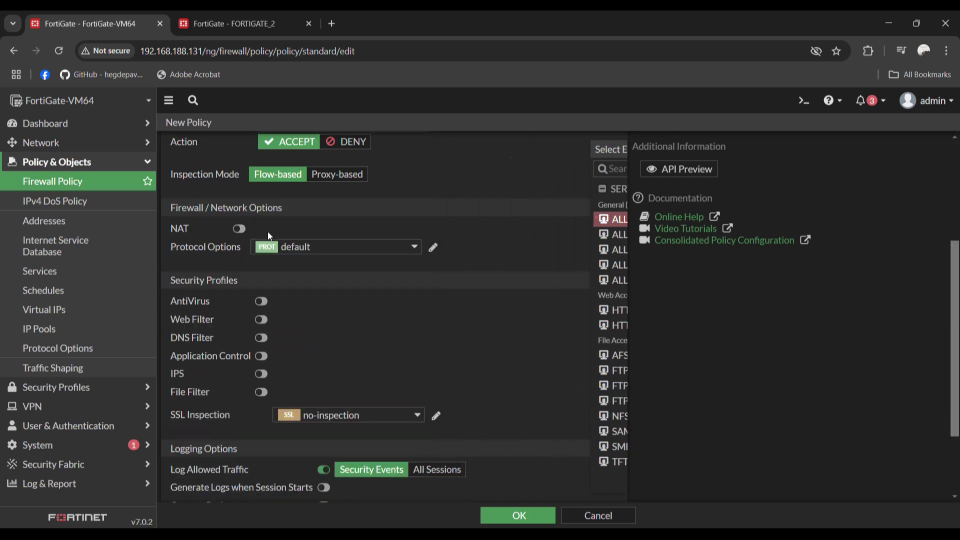
pyautogui.scroll(-2, 375, 342)
pyautogui.click(424, 368)
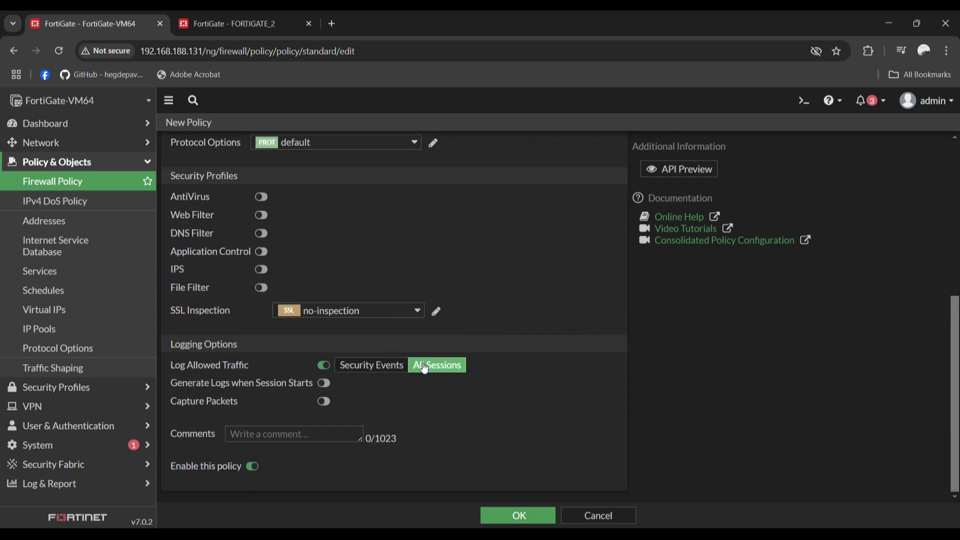
pyautogui.click(516, 515)
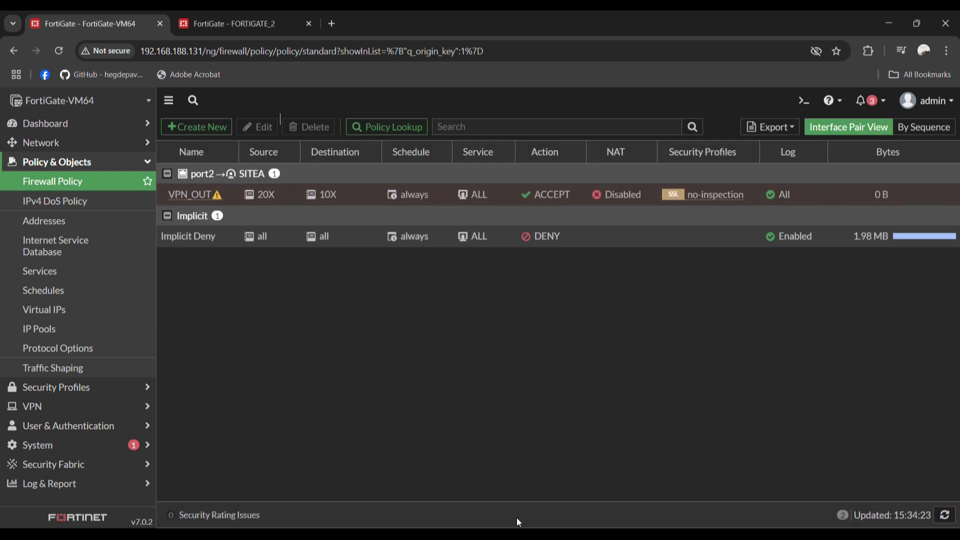
# Clone VPN_OUT in reverse and name the copy VPNIN (SITEA to port2, 10X to 20X)
pyautogui.rightClick(194, 194)
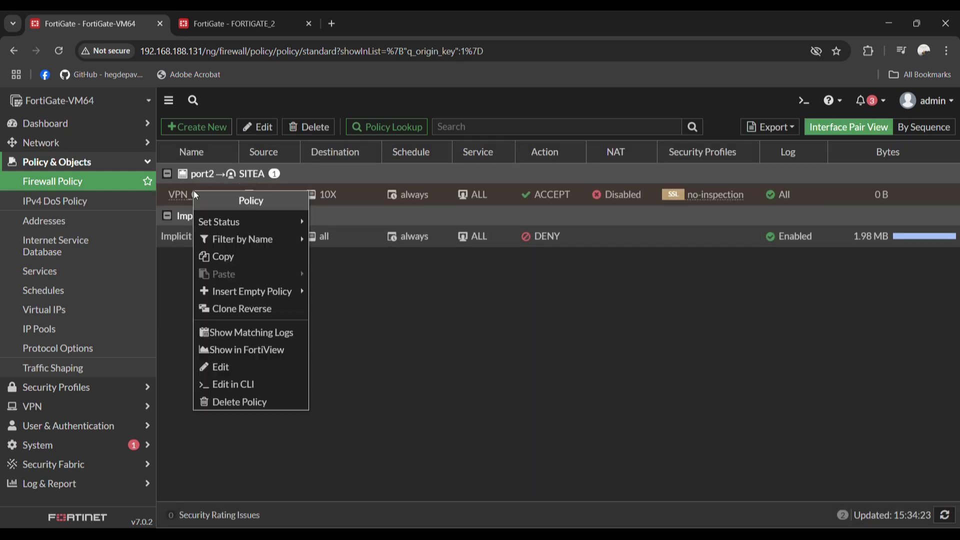
pyautogui.click(264, 309)
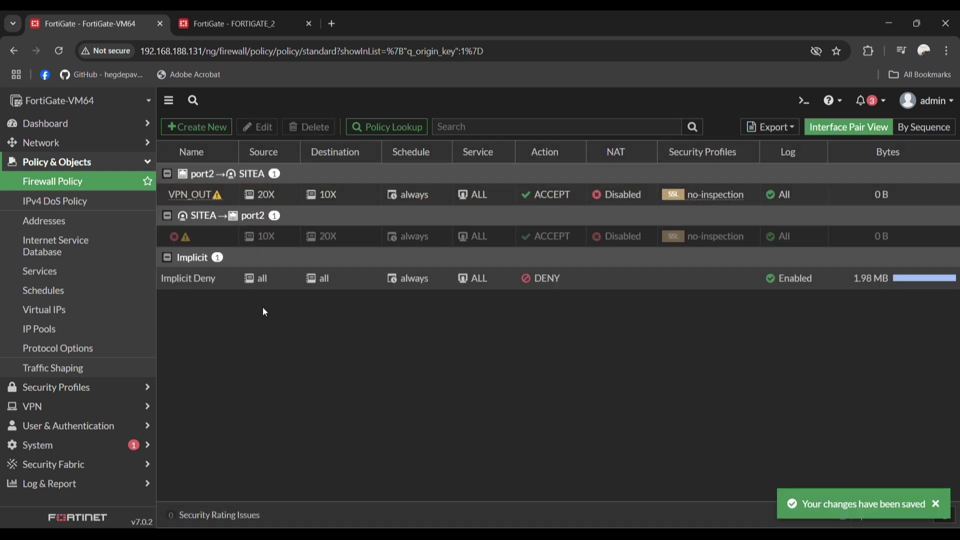
pyautogui.click(230, 234)
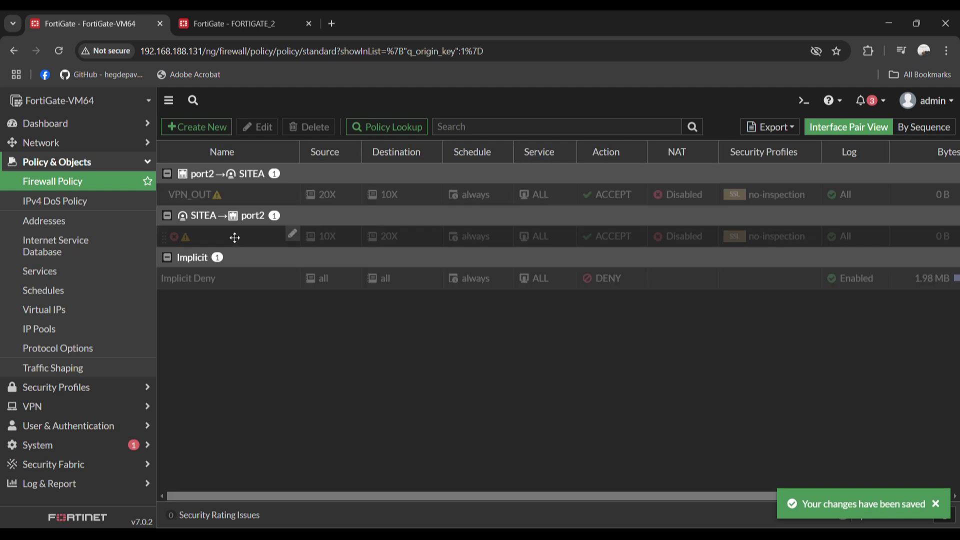
pyautogui.write('VPN_')
pyautogui.press('BackSpace')
pyautogui.press('BackSpace')
pyautogui.press('BackSpace')
pyautogui.write('PNIN')
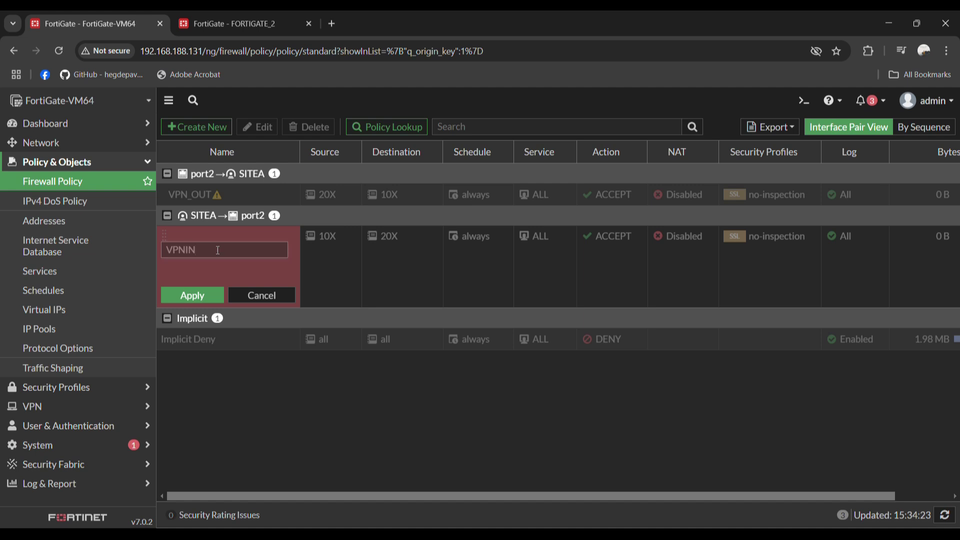
pyautogui.click(187, 303)
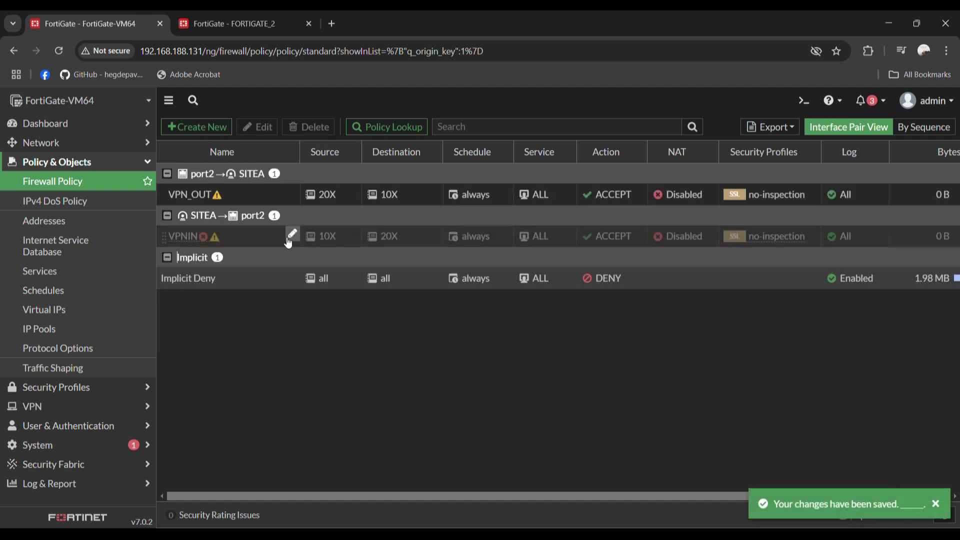
# Enable the VPNIN policy
pyautogui.rightClick(183, 238)
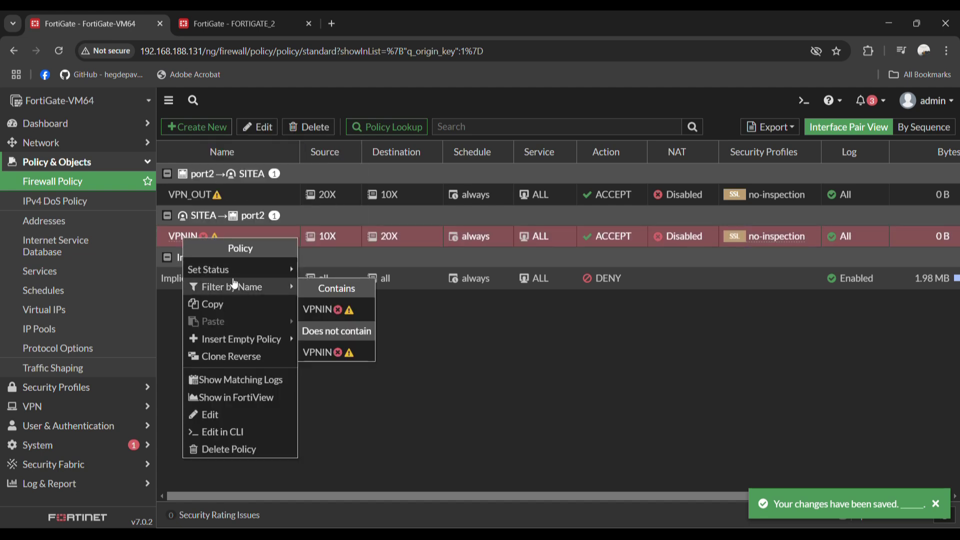
pyautogui.click(314, 278)
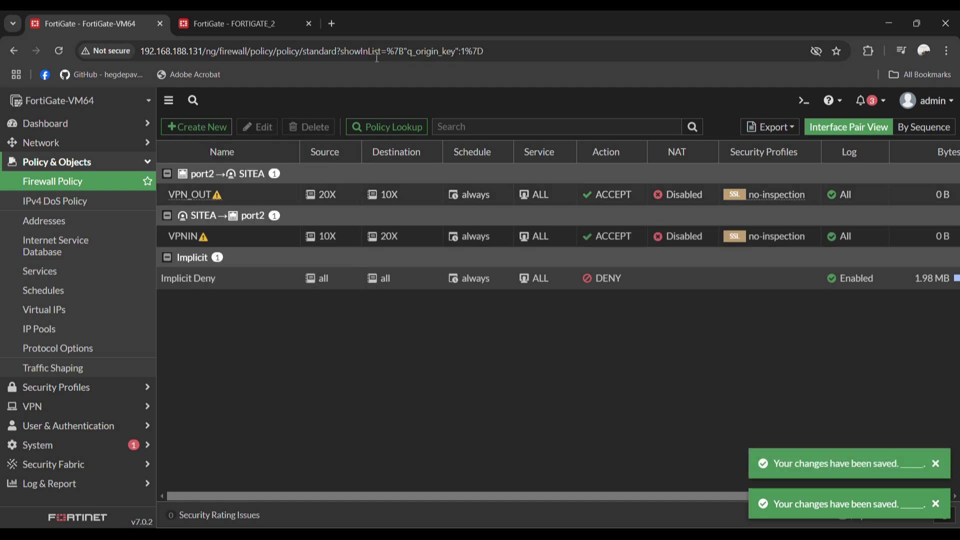
pyautogui.click(277, 24)
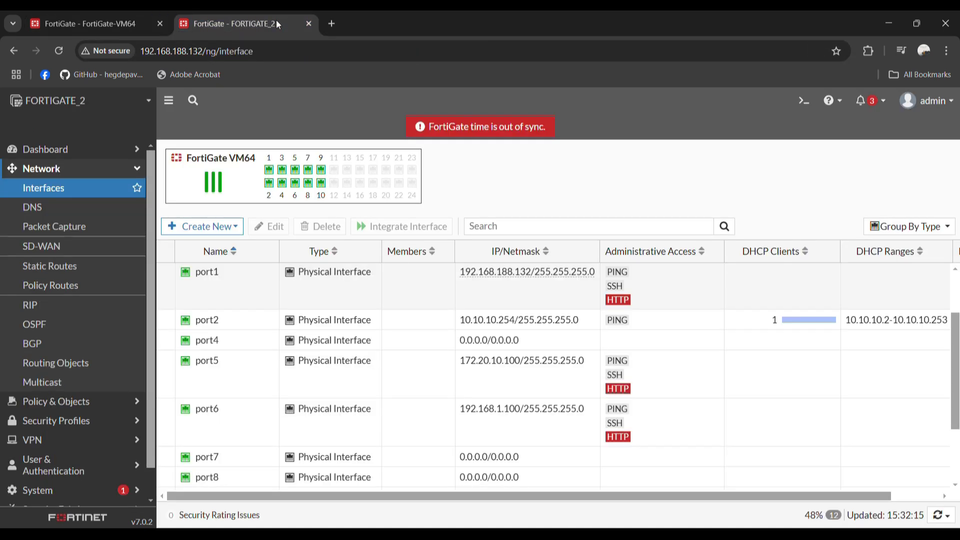
# Review FORTIGATE_2's IPsec tunnel list and the first FortiGate's interface list
pyautogui.click(32, 440)
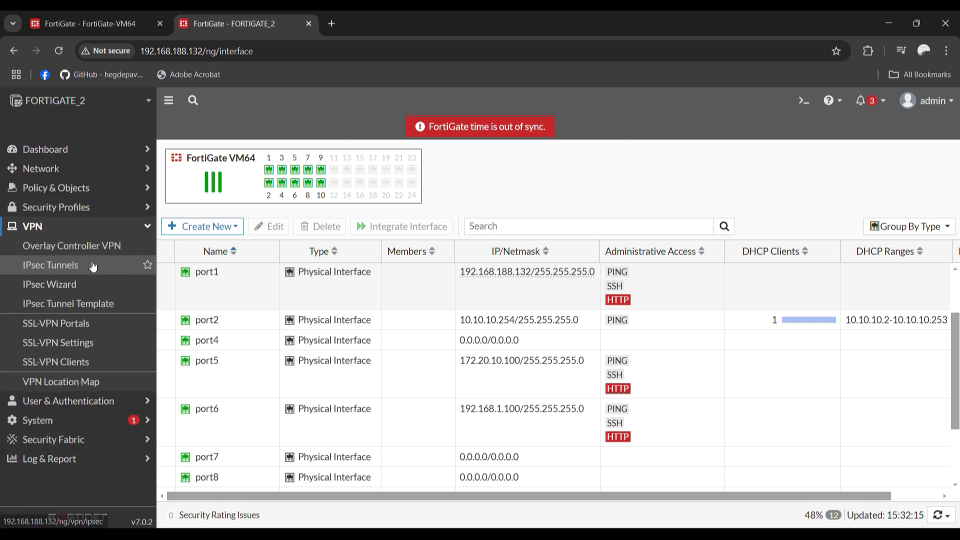
pyautogui.click(94, 265)
pyautogui.click(81, 25)
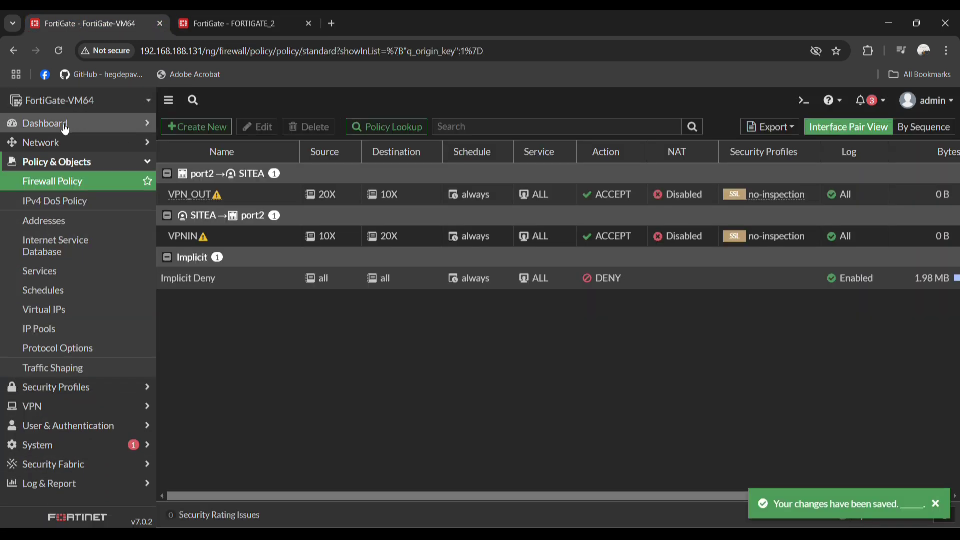
pyautogui.click(70, 143)
pyautogui.click(76, 166)
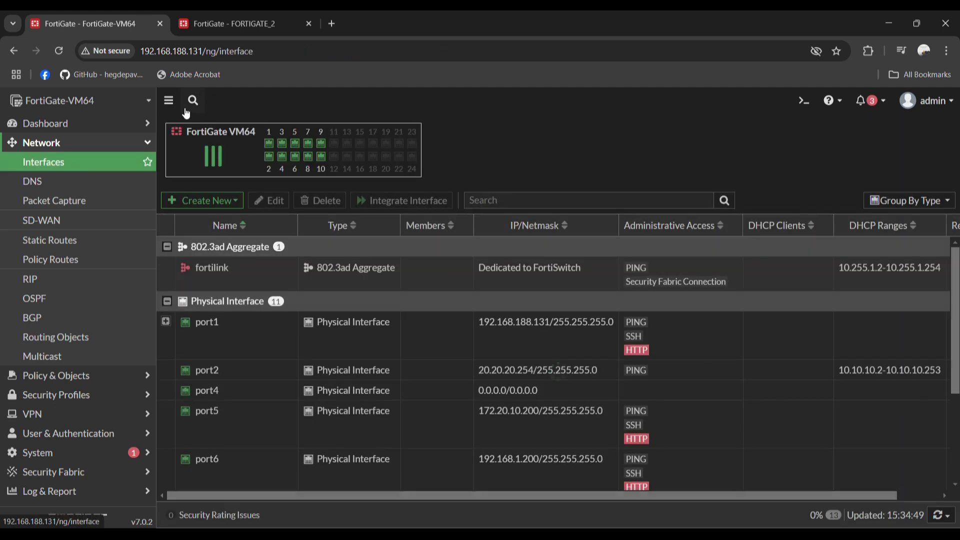
pyautogui.click(219, 31)
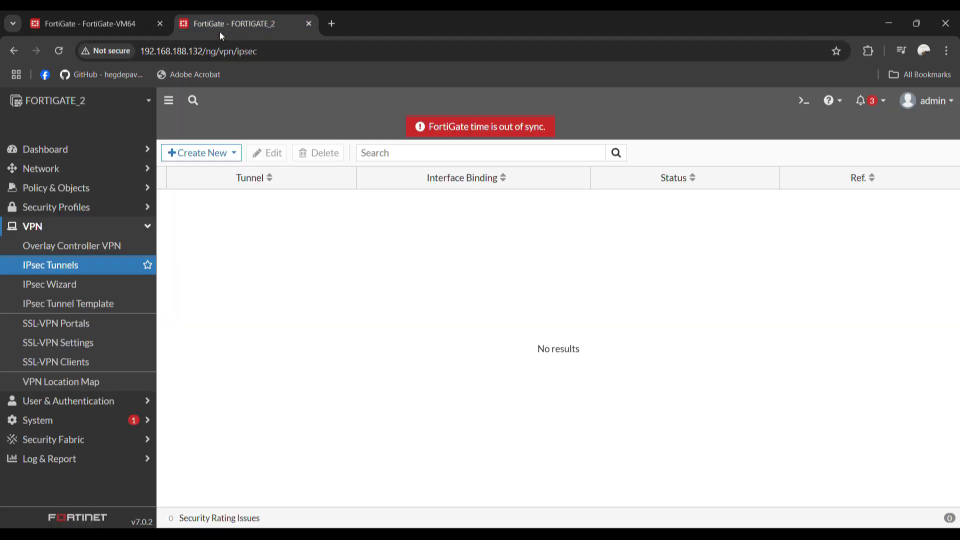
# Begin a new IPsec tunnel on FORTIGATE_2 using the Custom template
pyautogui.click(222, 164)
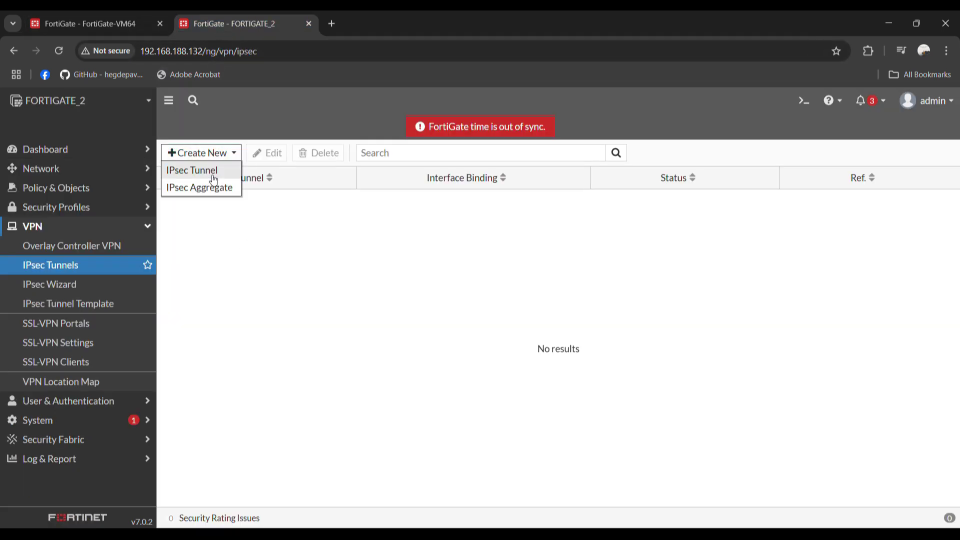
pyautogui.click(212, 175)
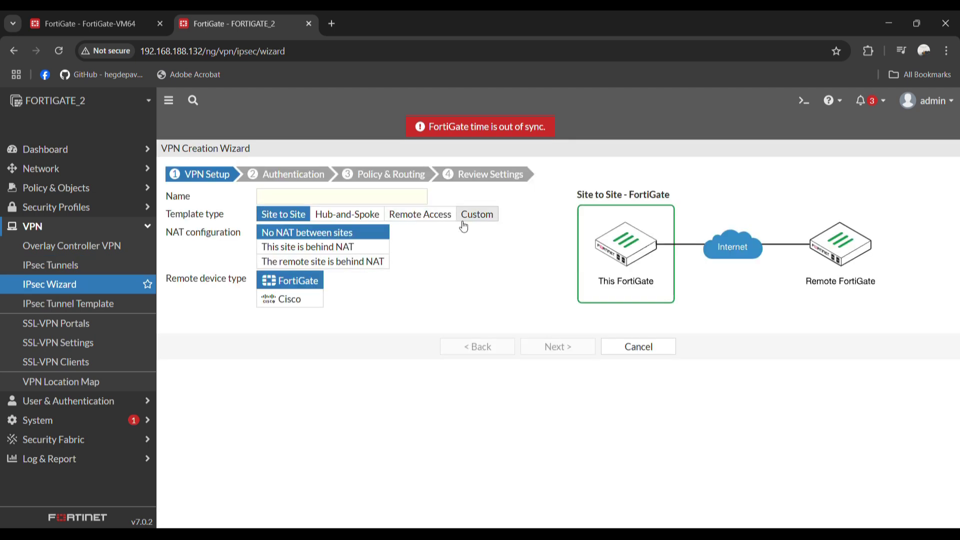
pyautogui.click(477, 214)
pyautogui.click(368, 199)
pyautogui.write('VPN')
pyautogui.press('BackSpace')
pyautogui.press('BackSpace')
pyautogui.press('BackSpace')
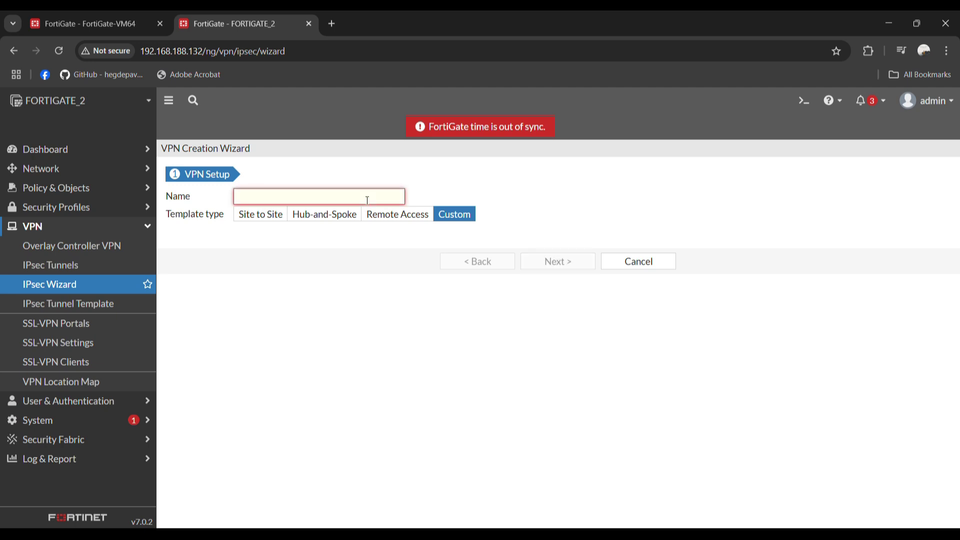
# Name the tunnel SITEB and point it at remote gateway 192.168.188.131 on port1
pyautogui.write('SITEB')
pyautogui.click(554, 260)
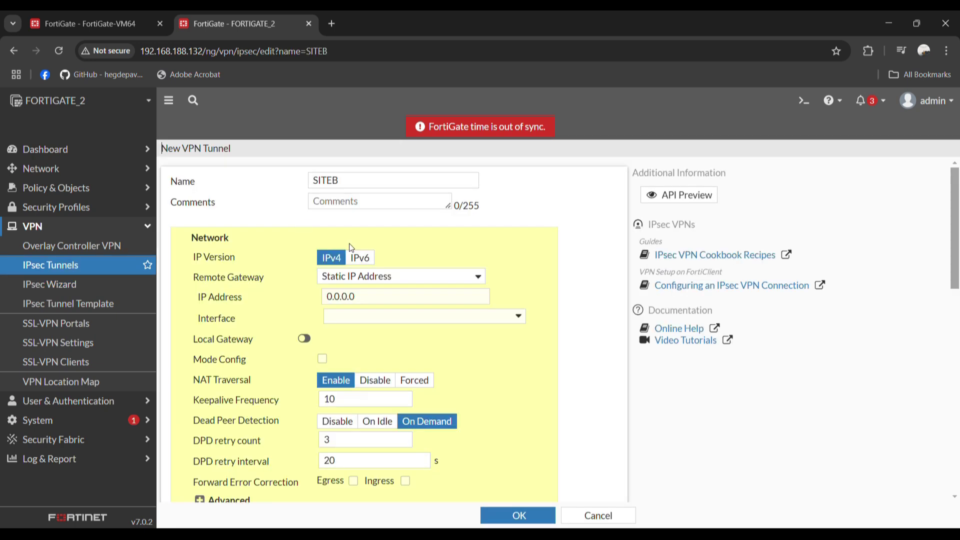
pyautogui.click(362, 292)
pyautogui.write('192.168.188.131')
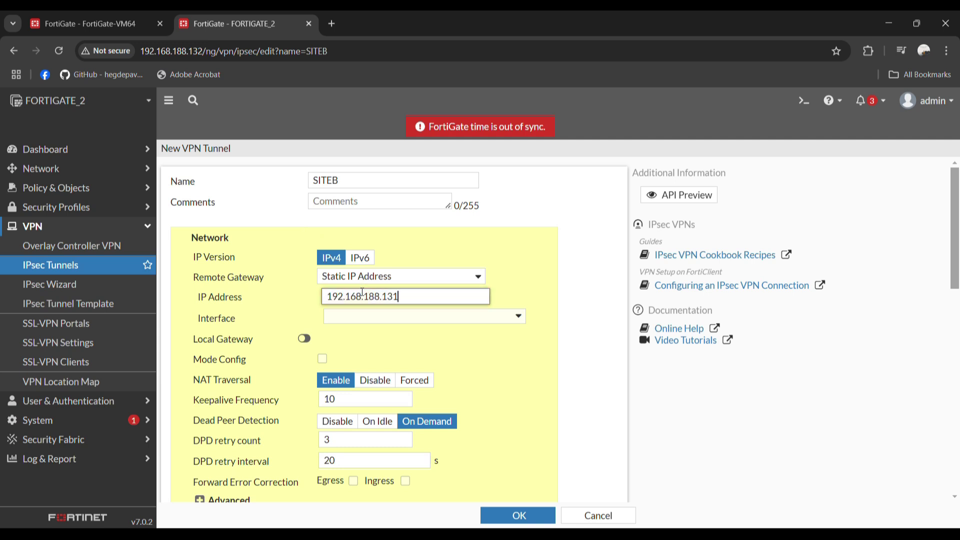
pyautogui.click(425, 317)
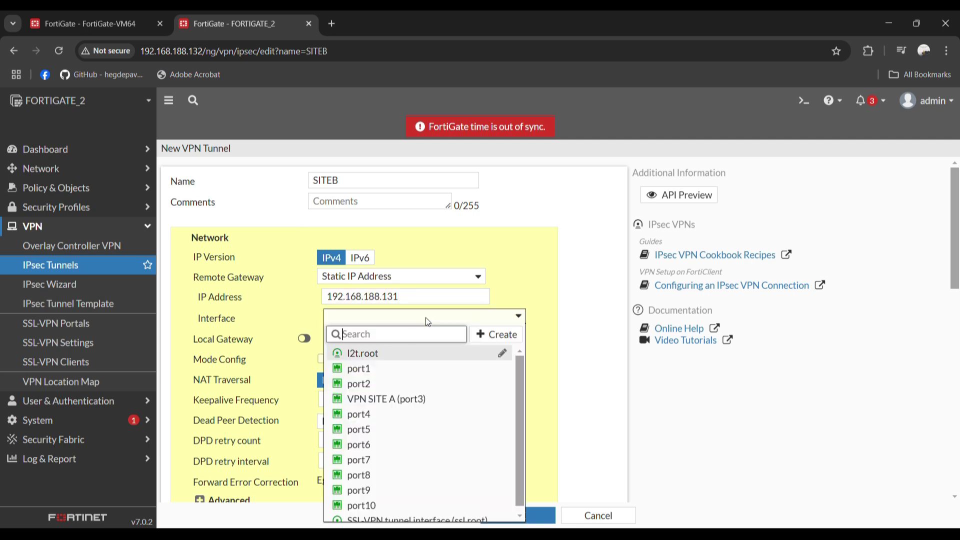
pyautogui.click(388, 368)
pyautogui.scroll(-3, 464, 320)
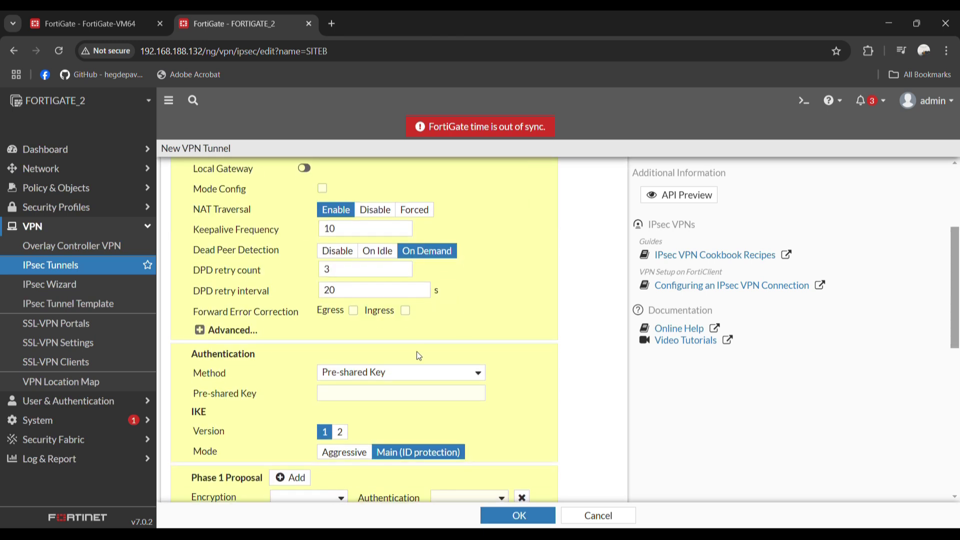
# Enter the pre-shared key and leave a single DES/SHA256 phase 1 proposal
pyautogui.click(387, 390)
pyautogui.write('123456')
pyautogui.scroll(-3, 465, 352)
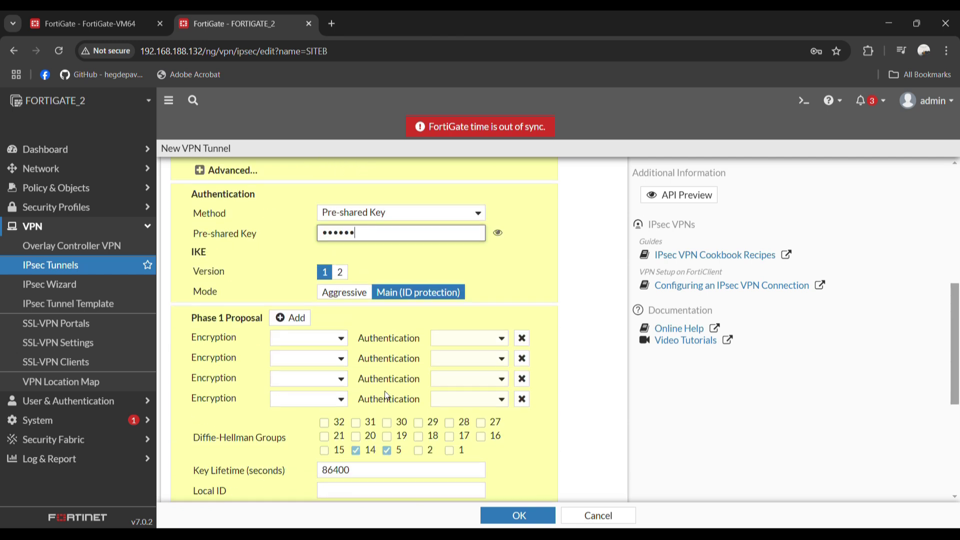
pyautogui.click(522, 357)
pyautogui.click(522, 357)
pyautogui.click(521, 357)
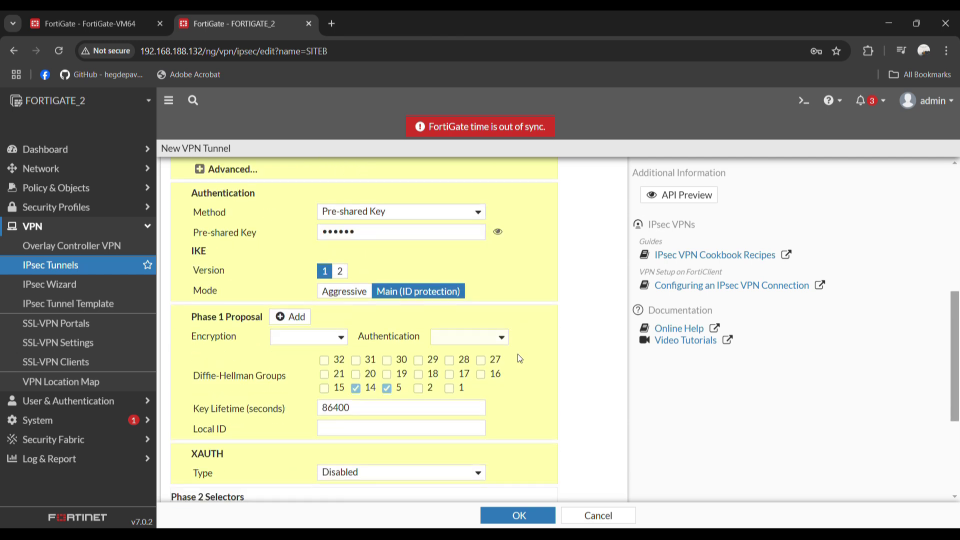
pyautogui.click(308, 345)
pyautogui.click(289, 368)
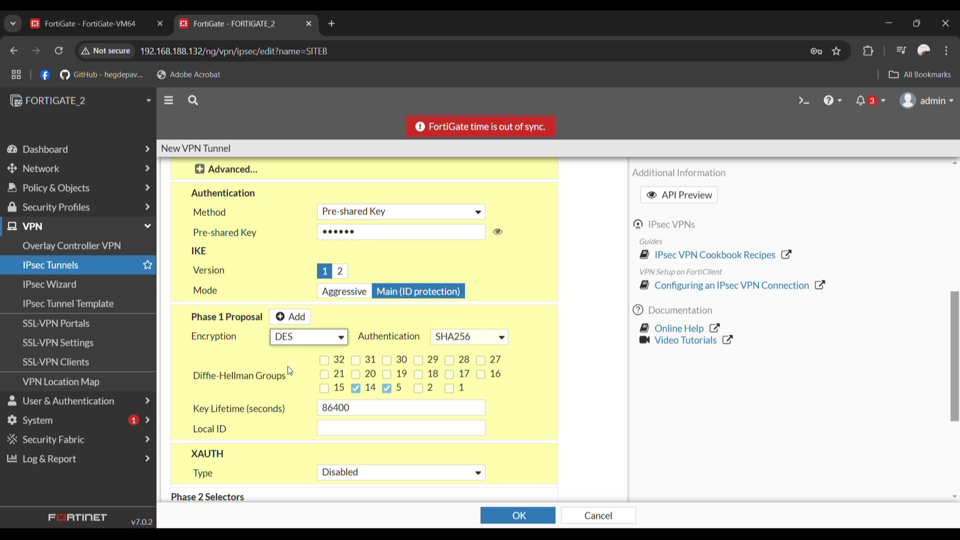
pyautogui.scroll(-1, 423, 376)
pyautogui.scroll(-2, 422, 376)
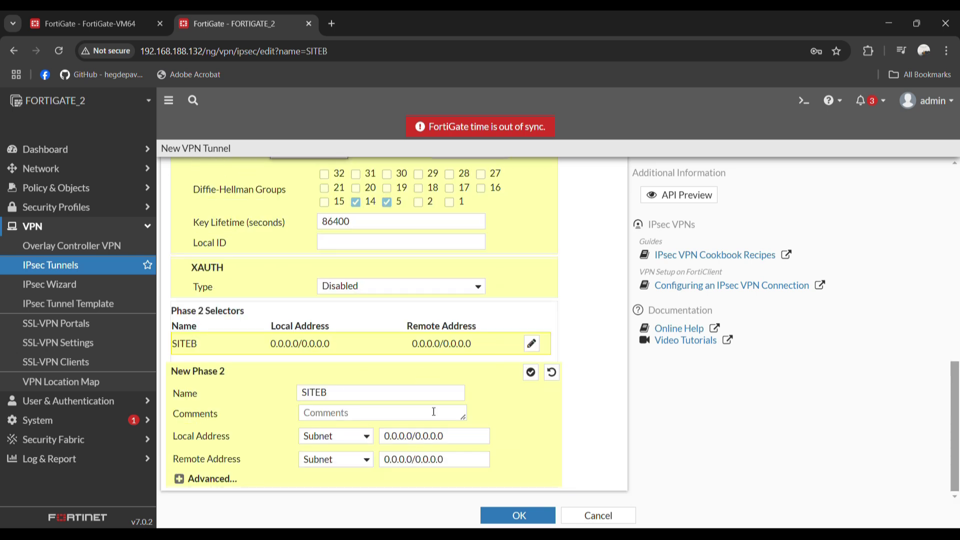
# Enter 20.20.20.0/24 as SITEB's phase 2 remote subnet and 10.10.10.0/24 as local subnet
pyautogui.click(124, 14)
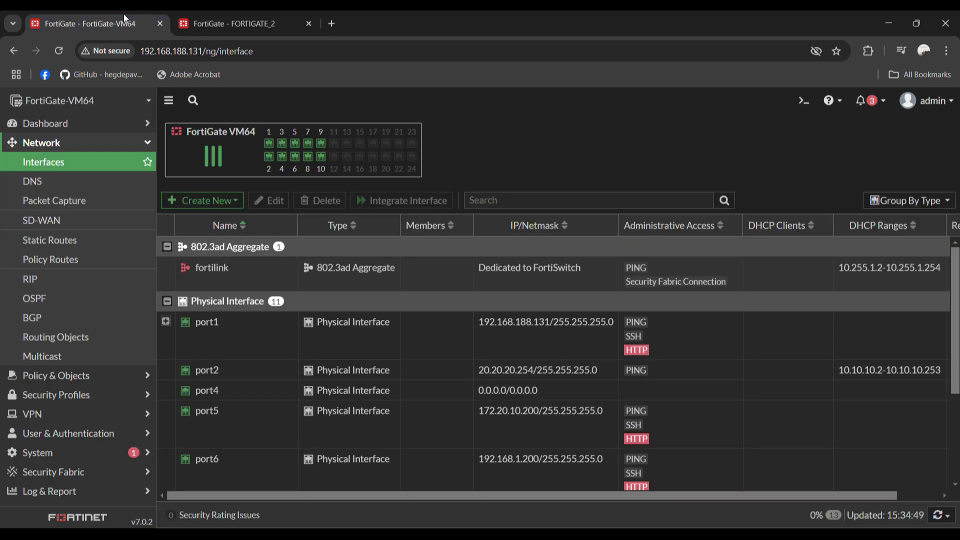
pyautogui.click(213, 24)
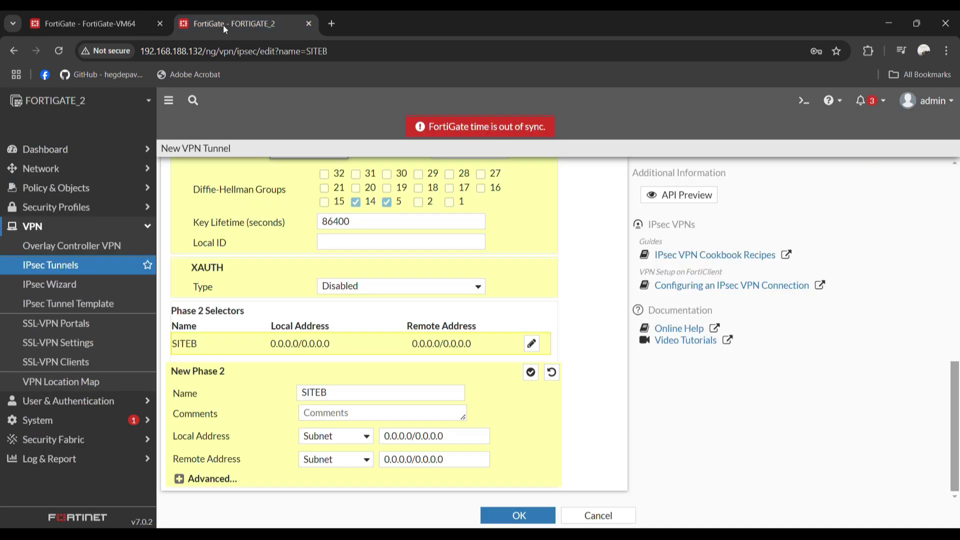
pyautogui.tripleClick(423, 459)
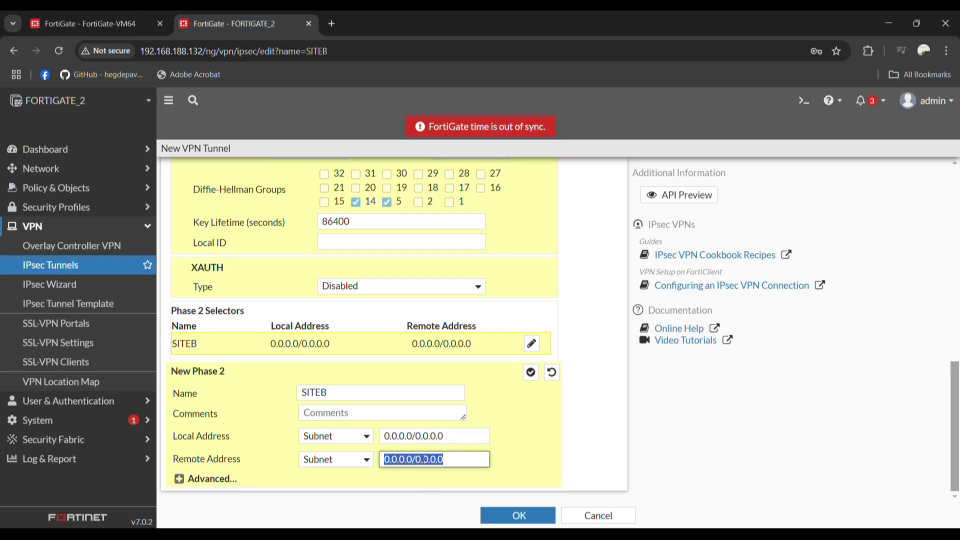
pyautogui.write('20.20.2')
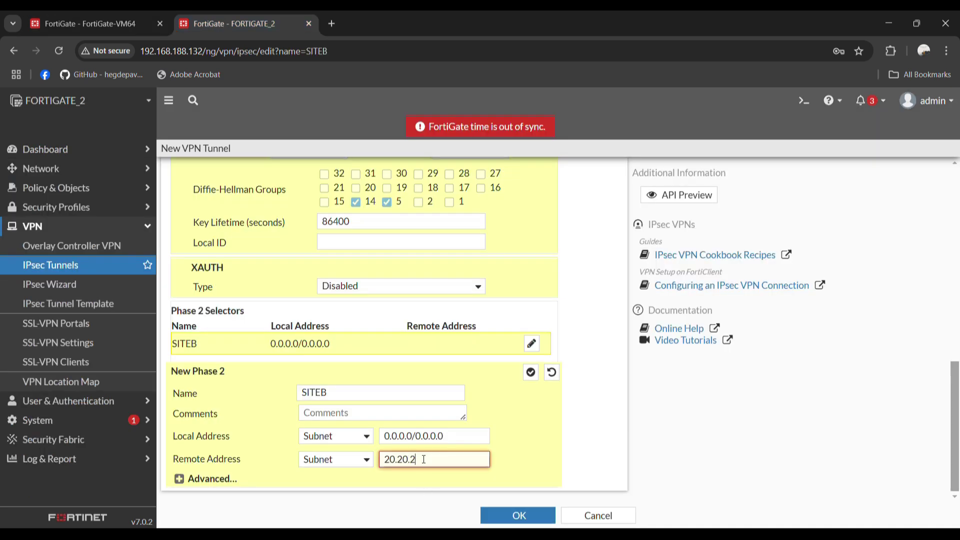
pyautogui.write('0.0/24')
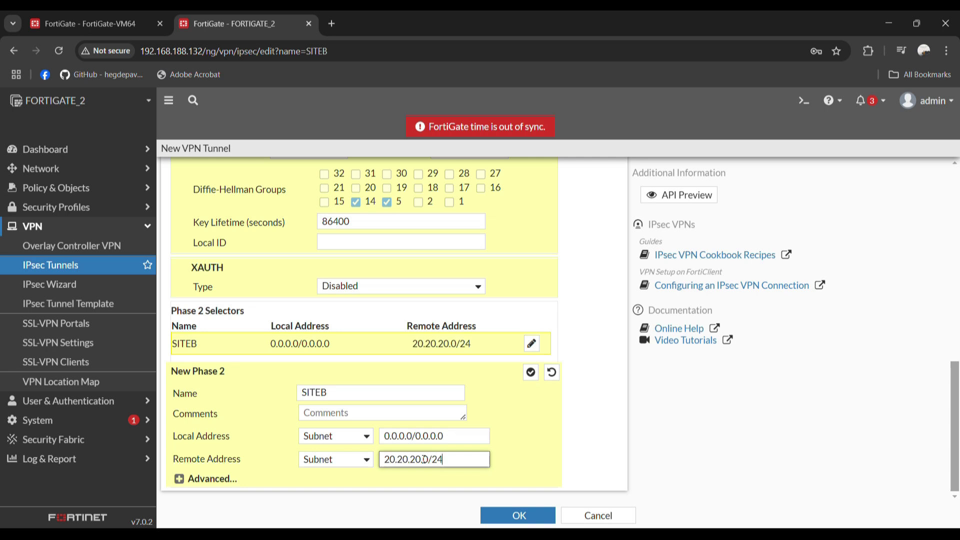
pyautogui.tripleClick(453, 439)
pyautogui.write('1')
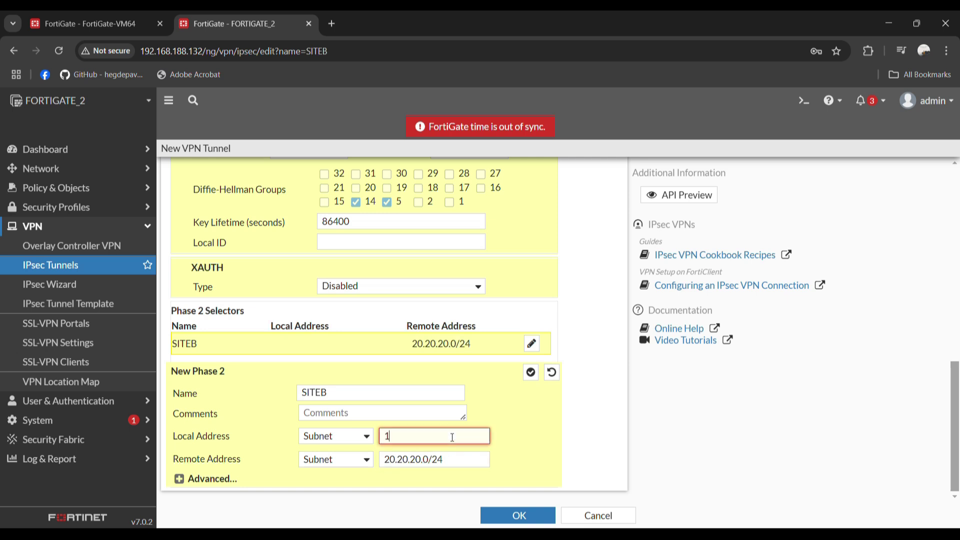
pyautogui.write('0.1')
pyautogui.press('BackSpace')
pyautogui.write('.10.10.')
pyautogui.write('0/24')
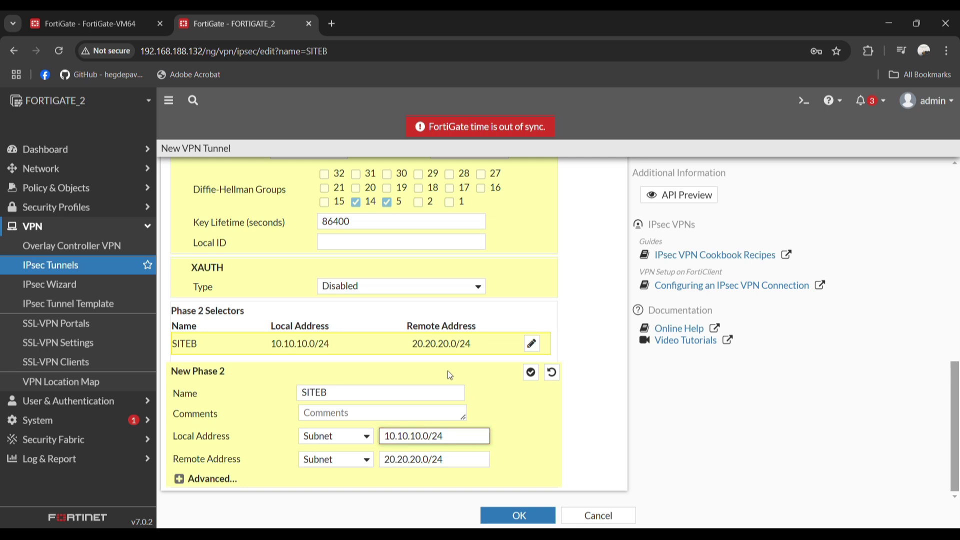
# Reset phase 1 authentication to SHA256 and save the SITEB tunnel
pyautogui.scroll(6, 526, 358)
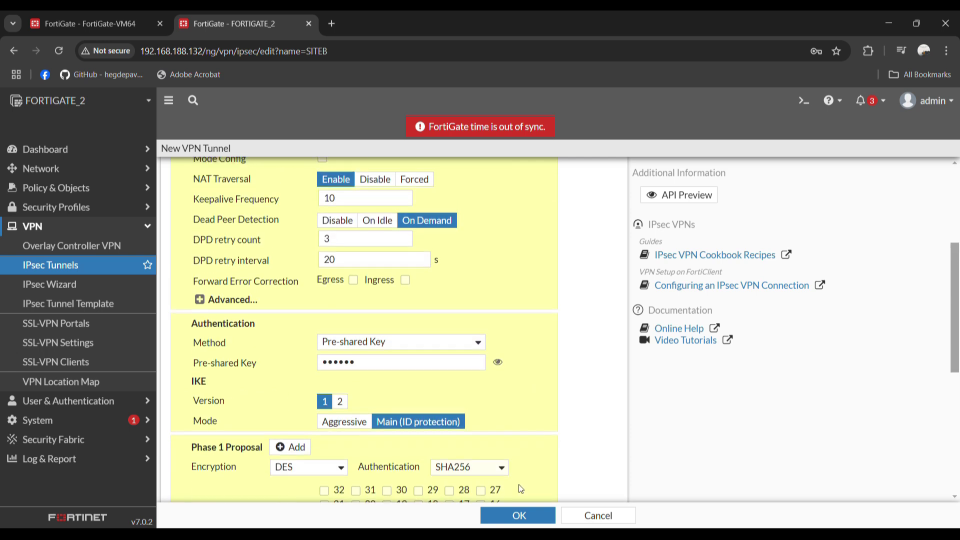
pyautogui.click(515, 517)
pyautogui.click(467, 262)
pyautogui.click(462, 295)
pyautogui.click(457, 266)
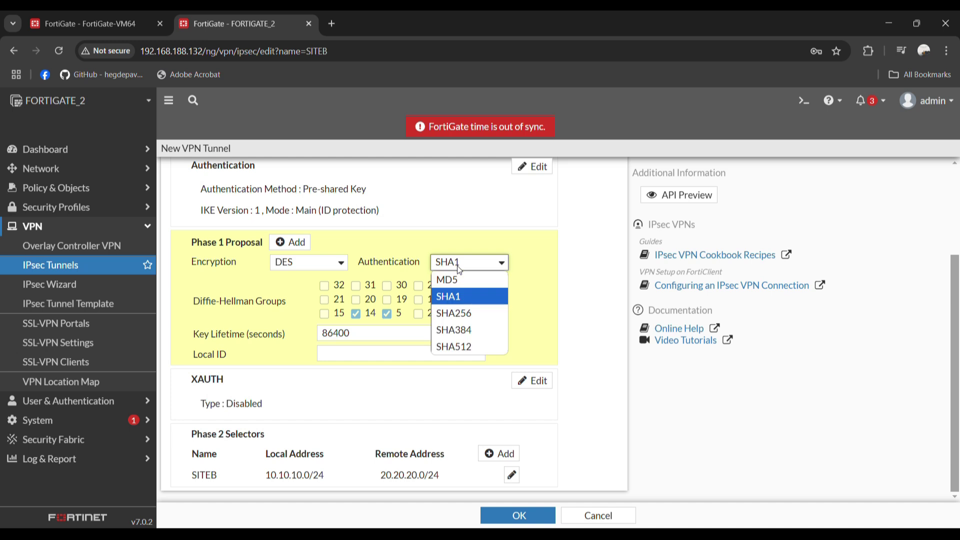
pyautogui.click(453, 311)
pyautogui.click(506, 519)
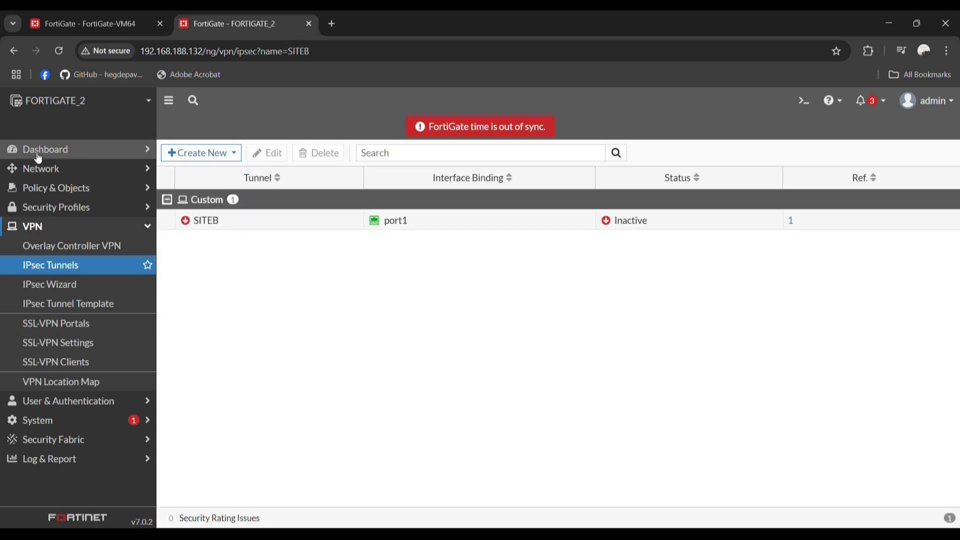
# Open the FORTIGATE_2 static routes list after checking the other FortiGate's interfaces
pyautogui.click(53, 178)
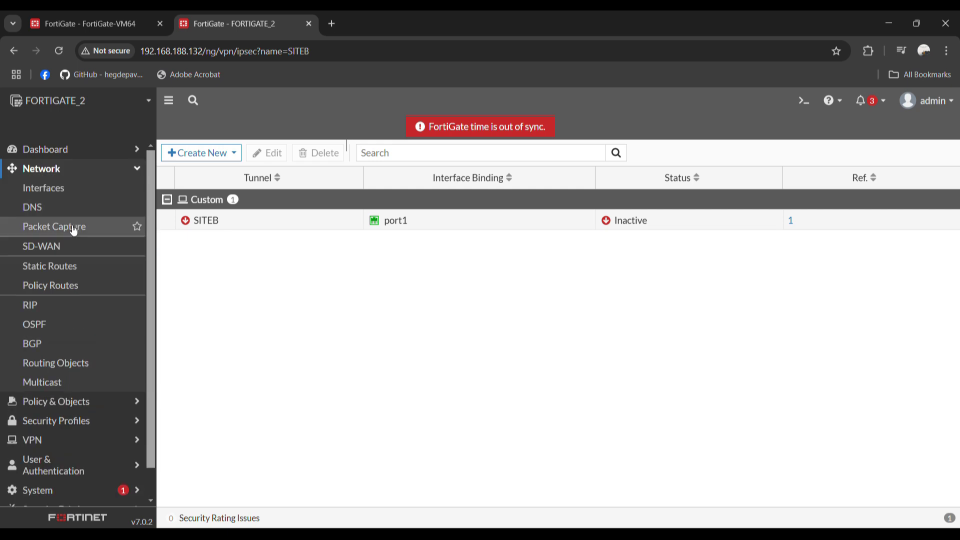
pyautogui.click(73, 266)
pyautogui.click(96, 29)
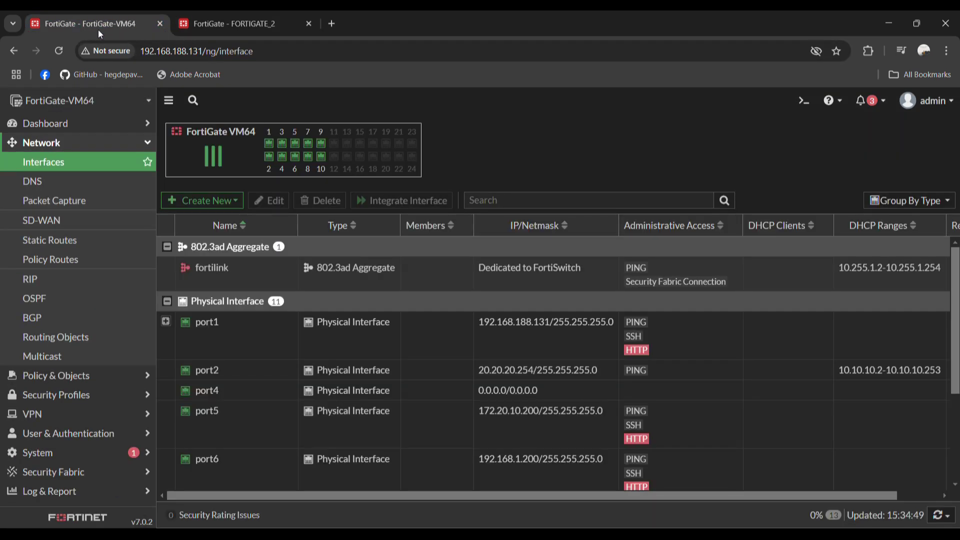
pyautogui.click(219, 29)
# Create and save a static route to 20.20.20.0/24 through the SITEB tunnel interface
pyautogui.click(205, 150)
pyautogui.click(391, 223)
pyautogui.hotkey('ctrl', 'a')
pyautogui.write('20')
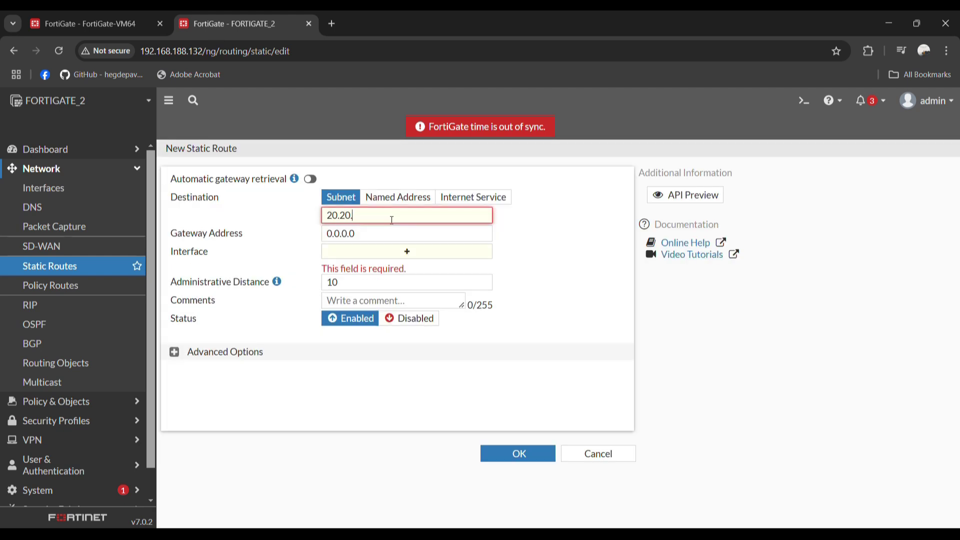
pyautogui.write('.20.20.0/24')
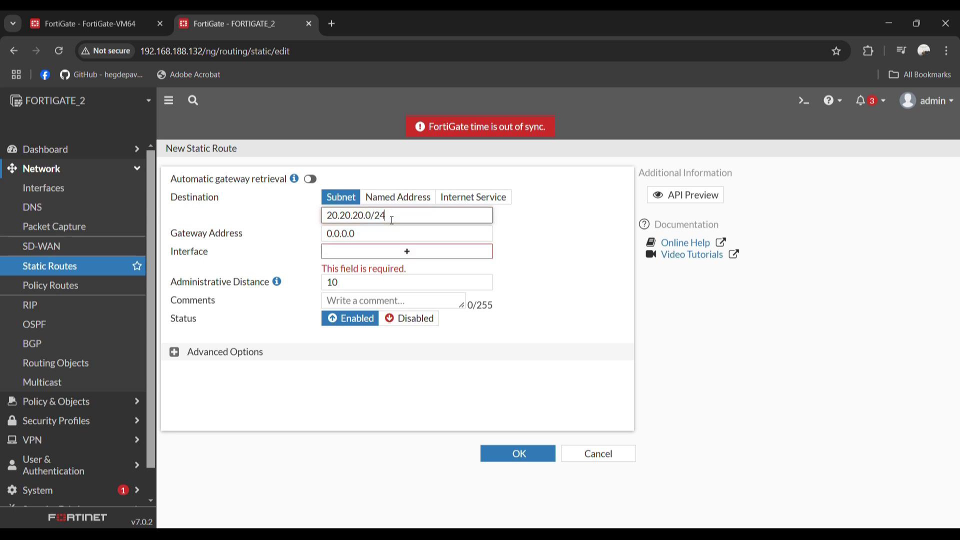
pyautogui.click(396, 257)
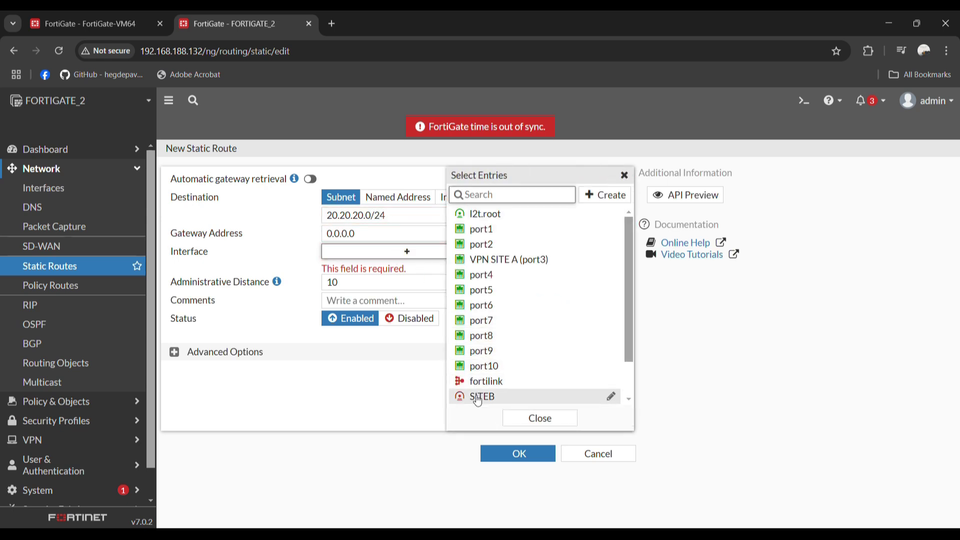
pyautogui.click(478, 398)
pyautogui.click(497, 453)
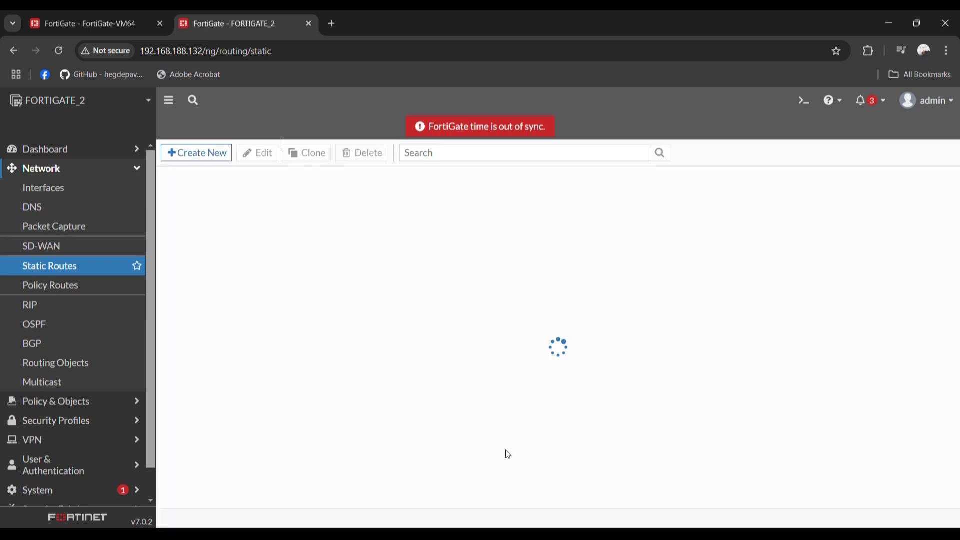
pyautogui.click(58, 401)
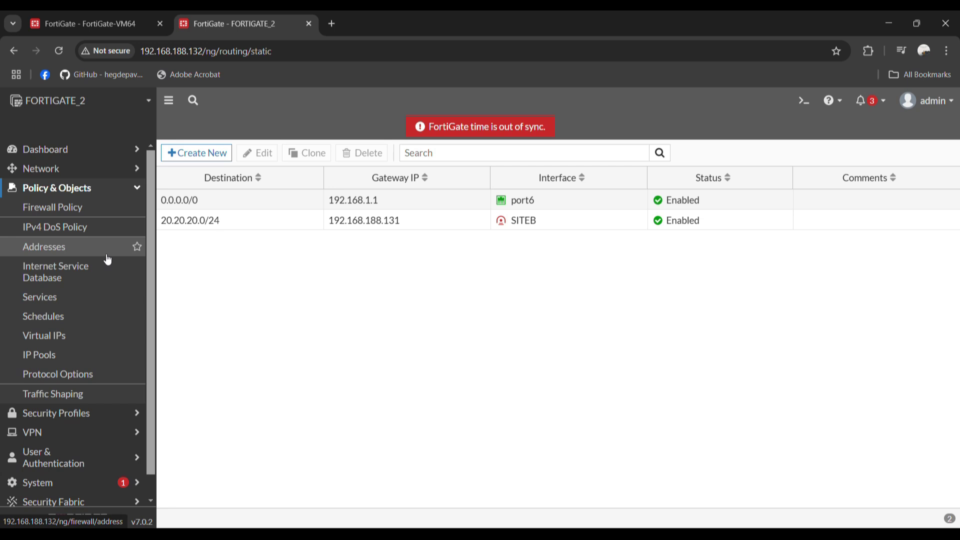
# Start a new firewall policy with incoming interface port2 and outgoing interface SITEB
pyautogui.click(77, 214)
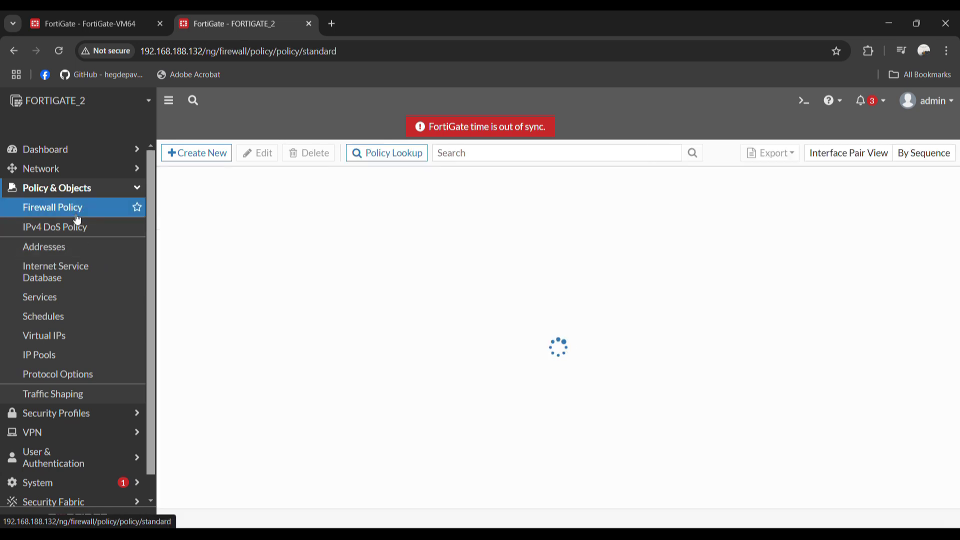
pyautogui.click(191, 155)
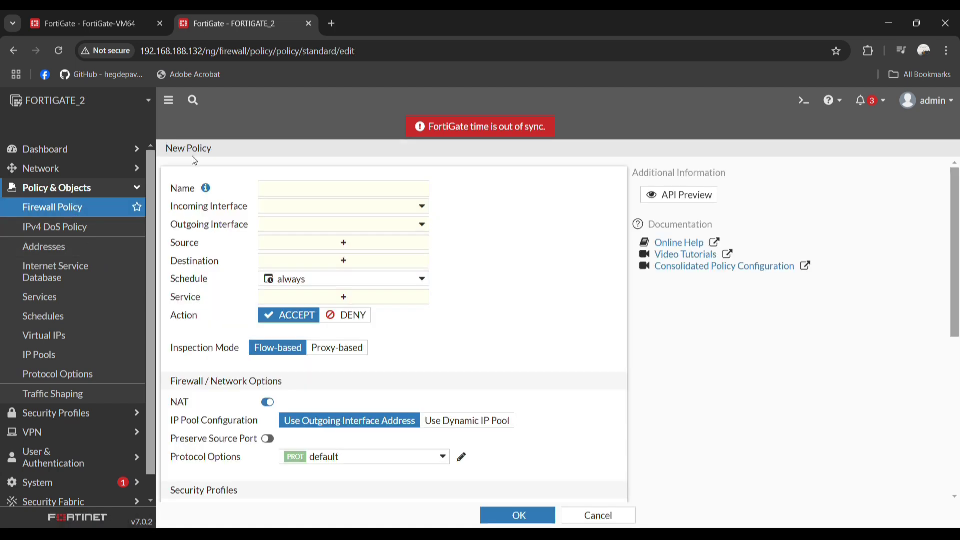
pyautogui.click(278, 187)
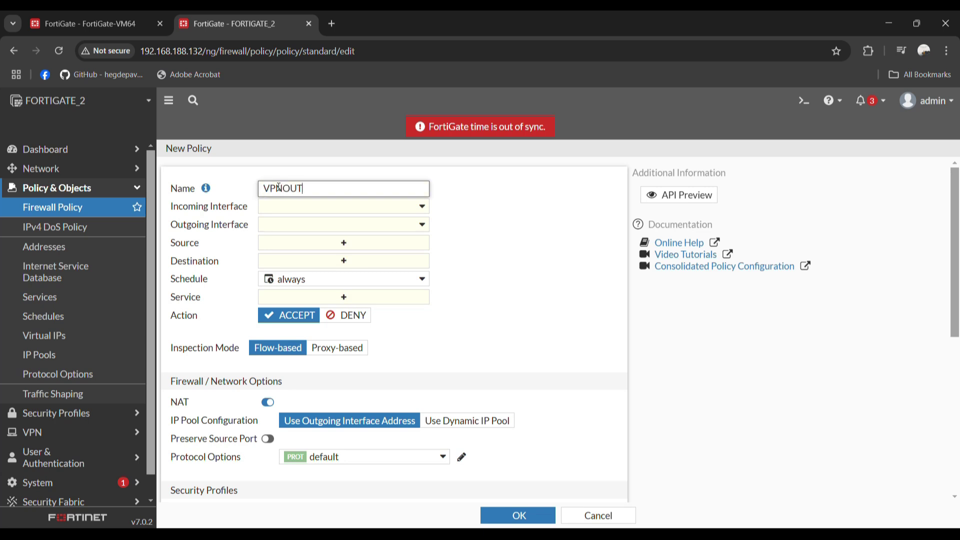
pyautogui.click(288, 212)
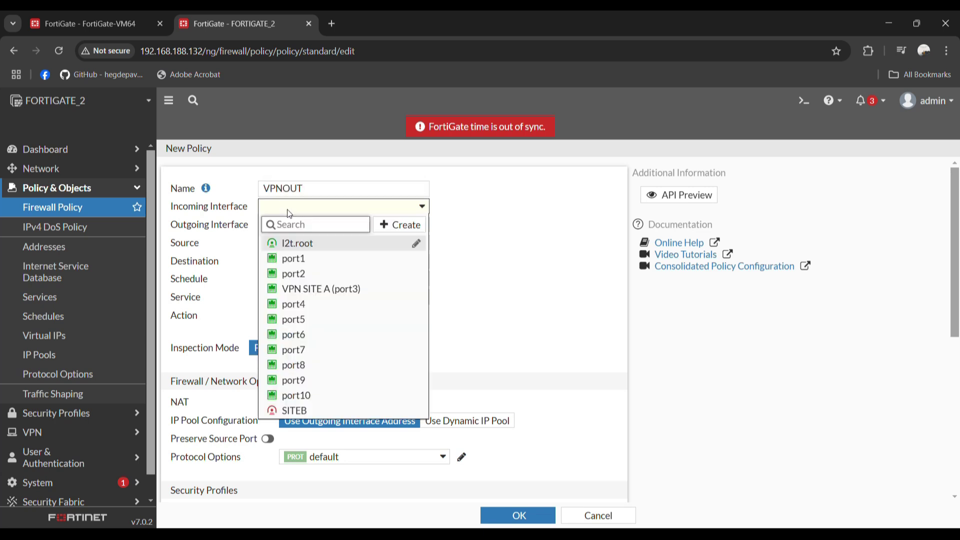
pyautogui.click(297, 272)
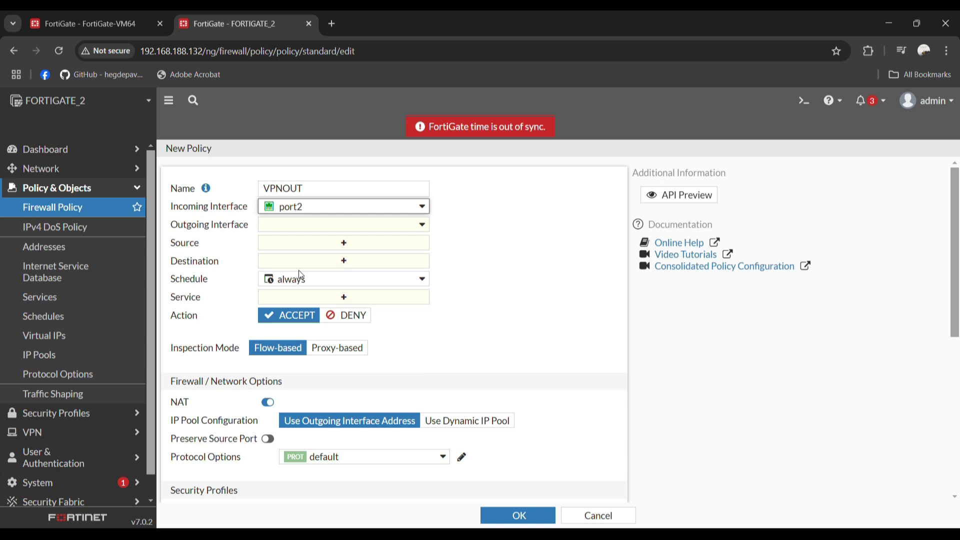
pyautogui.click(301, 228)
pyautogui.click(298, 429)
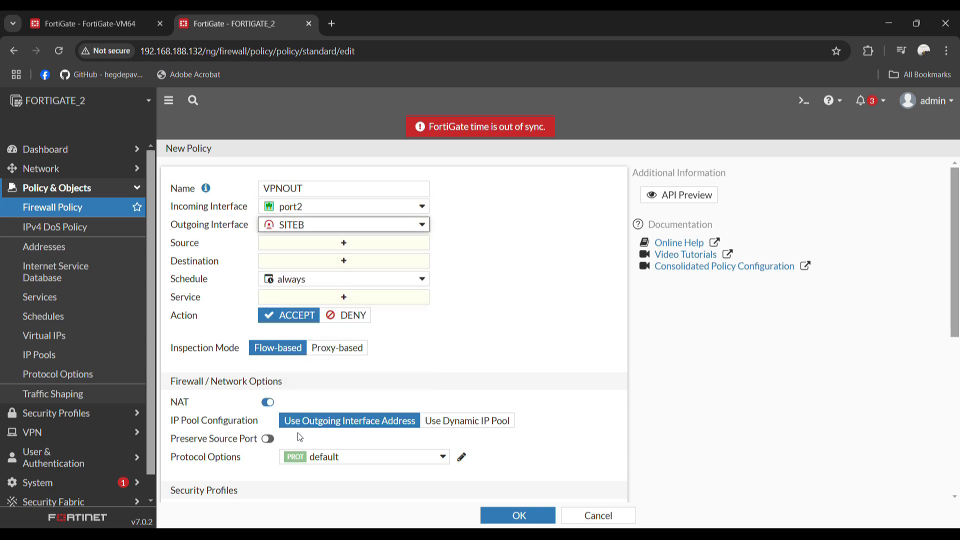
# Set the policy's source to 10X, destination to 20x, and service to ALL
pyautogui.moveTo(311, 206)
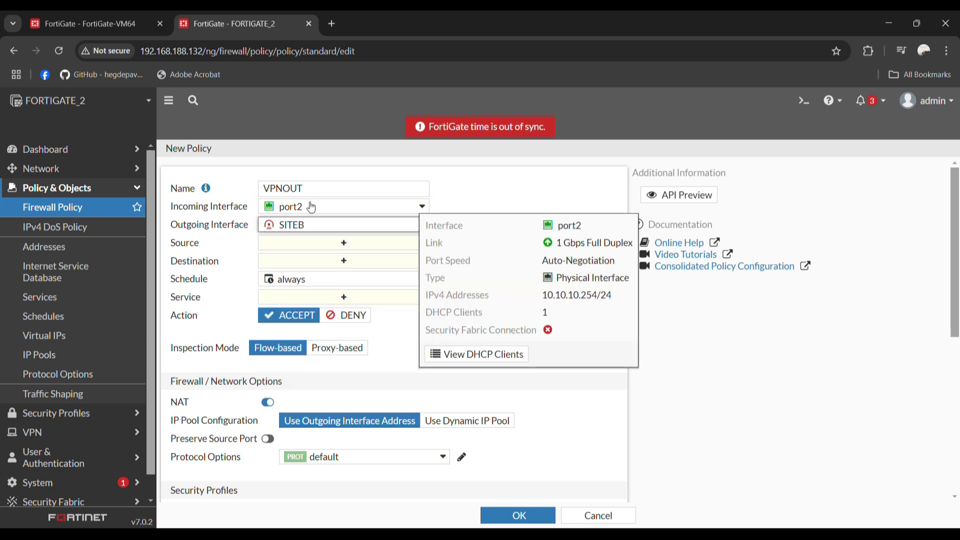
pyautogui.click(326, 241)
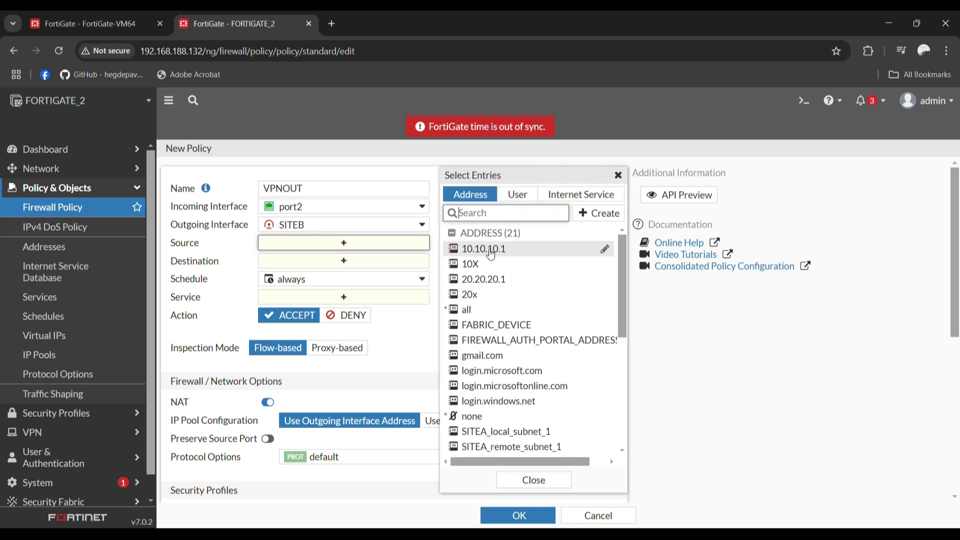
pyautogui.click(485, 269)
pyautogui.click(334, 279)
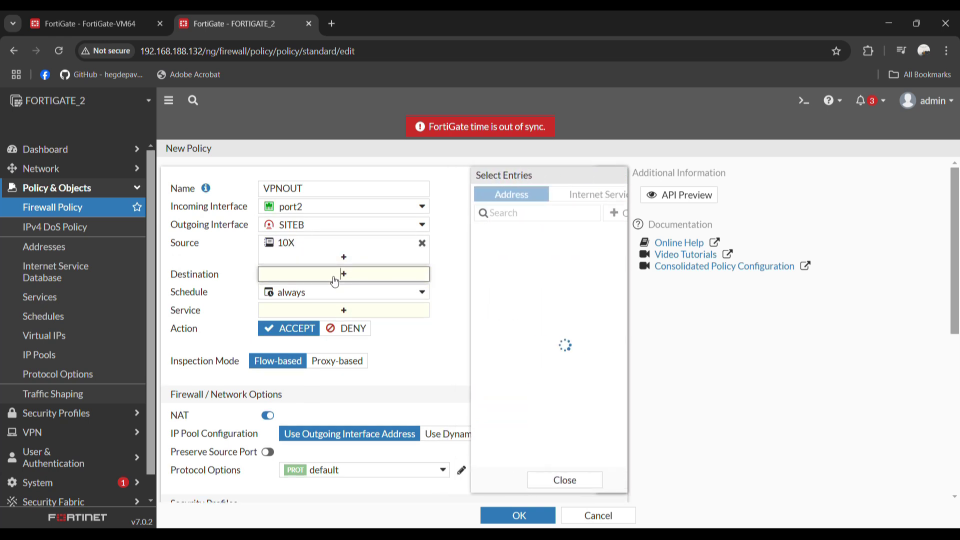
pyautogui.click(479, 296)
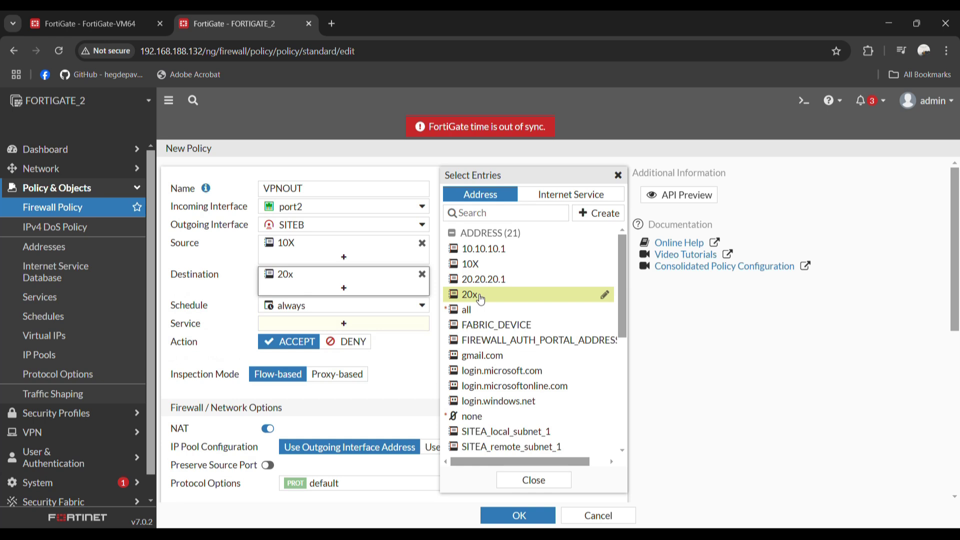
pyautogui.click(356, 325)
pyautogui.click(474, 246)
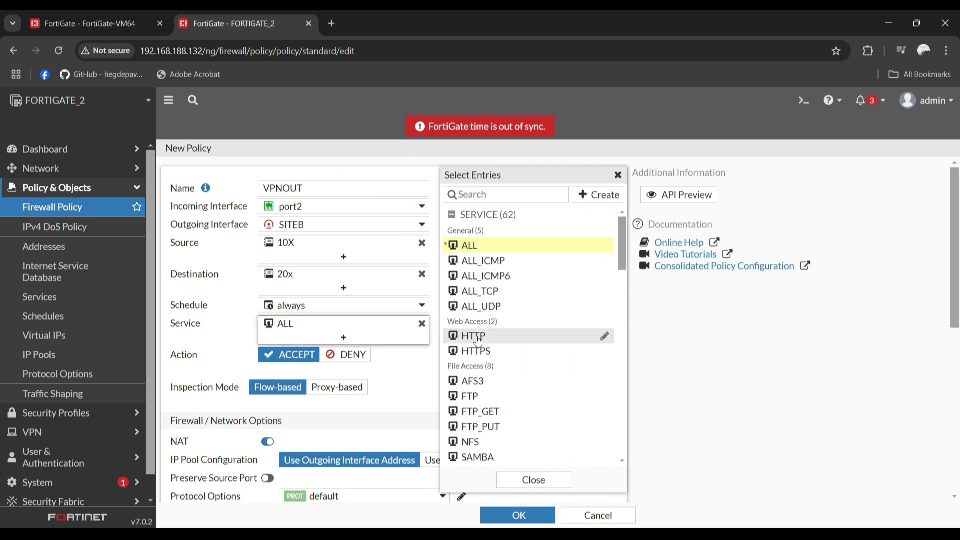
pyautogui.click(529, 479)
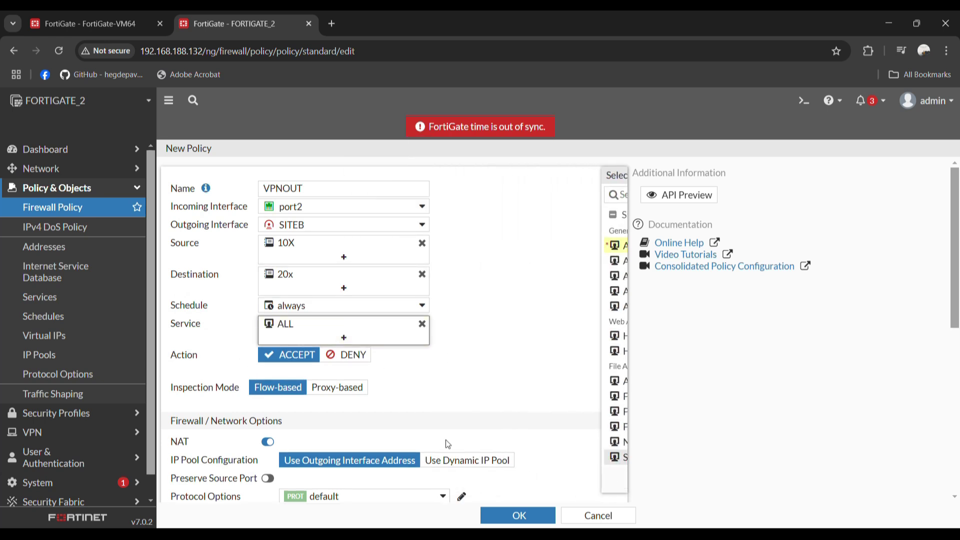
# Disable NAT, log all sessions, and save the VPNOUT policy
pyautogui.scroll(-5, 394, 410)
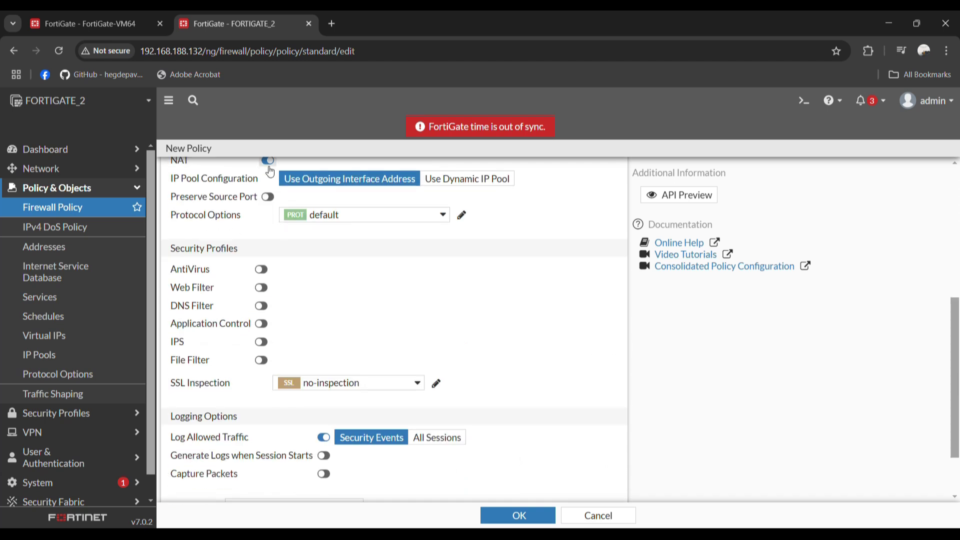
pyautogui.click(268, 161)
pyautogui.click(428, 403)
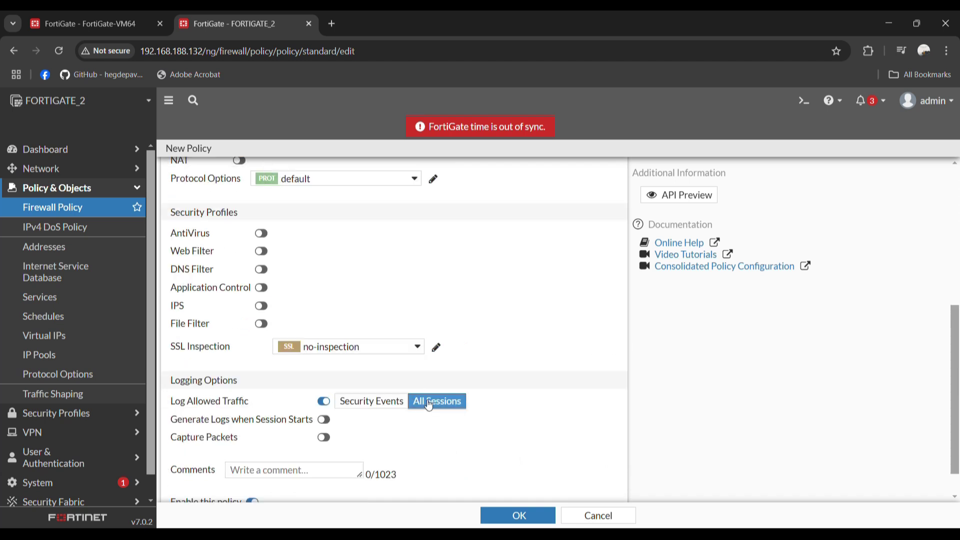
pyautogui.click(512, 514)
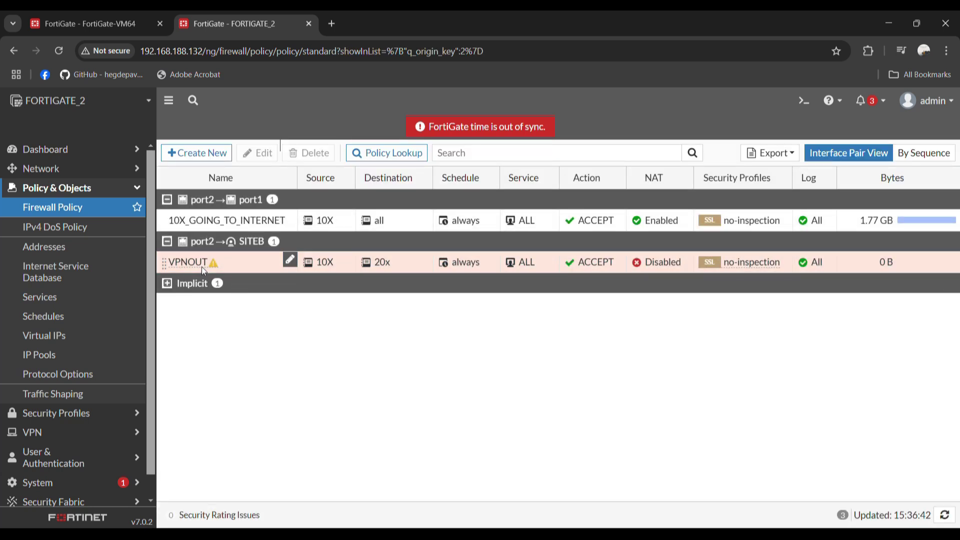
# Clone VPNOUT in reverse and rename the copy VPNIN
pyautogui.rightClick(202, 266)
pyautogui.click(274, 392)
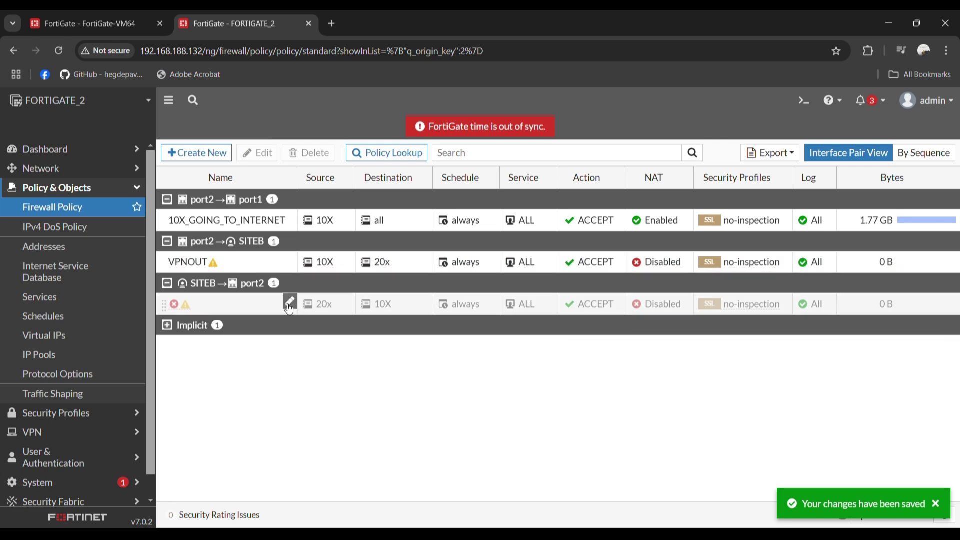
pyautogui.click(289, 302)
pyautogui.write('VPNIN')
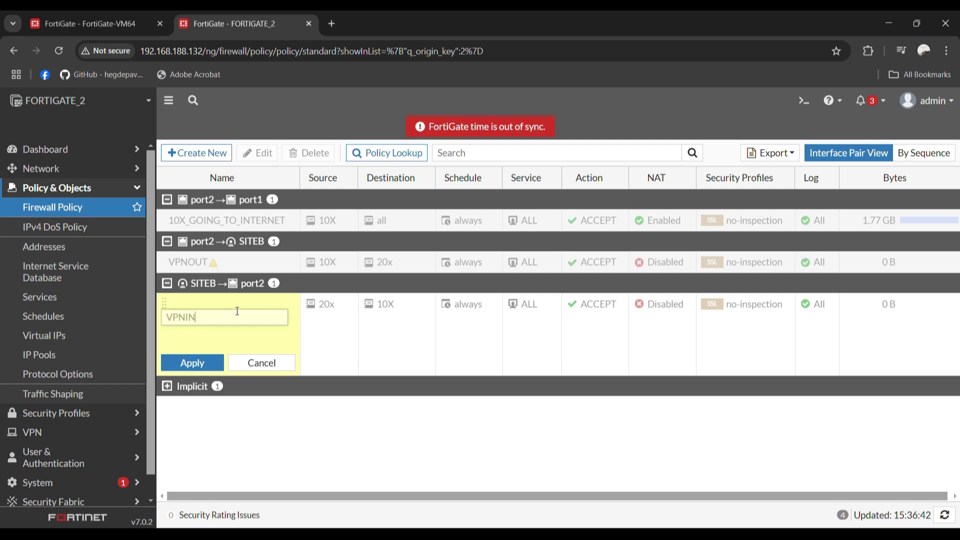
pyautogui.click(192, 363)
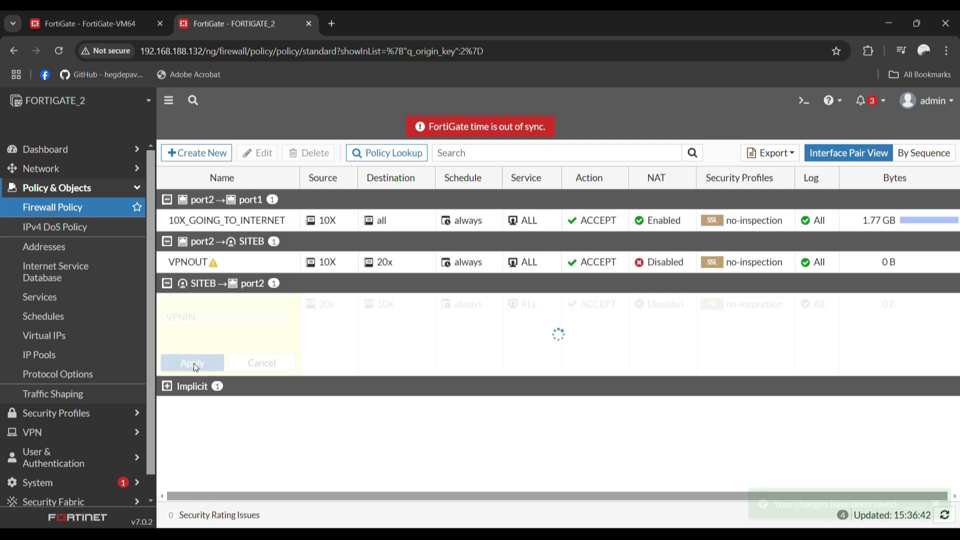
# Set the VPNIN policy's status to enabled
pyautogui.rightClick(201, 306)
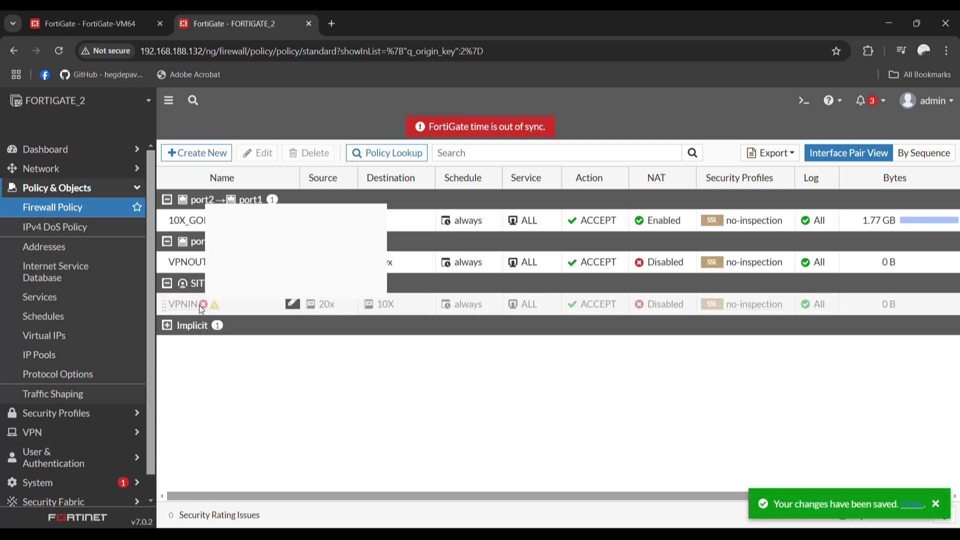
pyautogui.moveTo(270, 340)
pyautogui.click(331, 337)
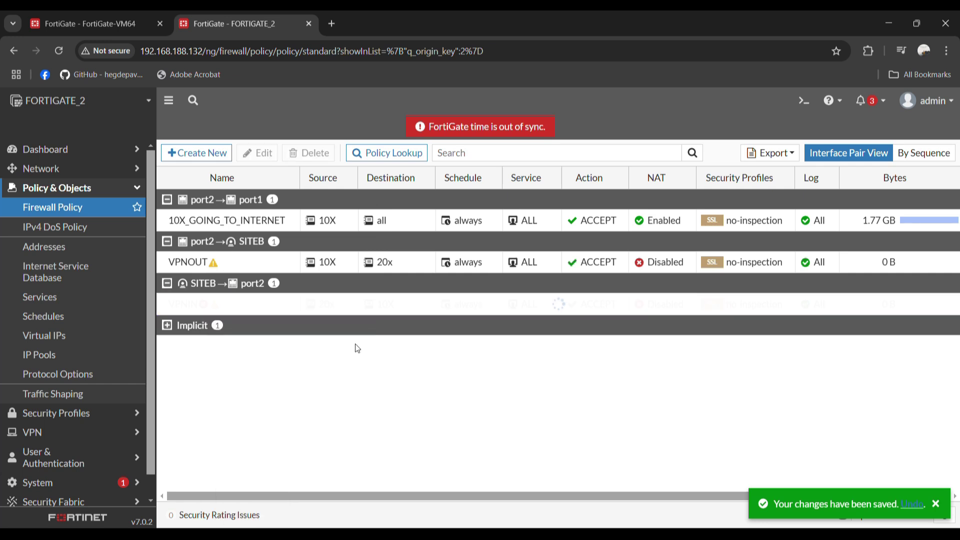
# On FortiGate-VM64, bring up all phase 2 selectors of the SITEA tunnel from the IPsec monitor
pyautogui.click(104, 25)
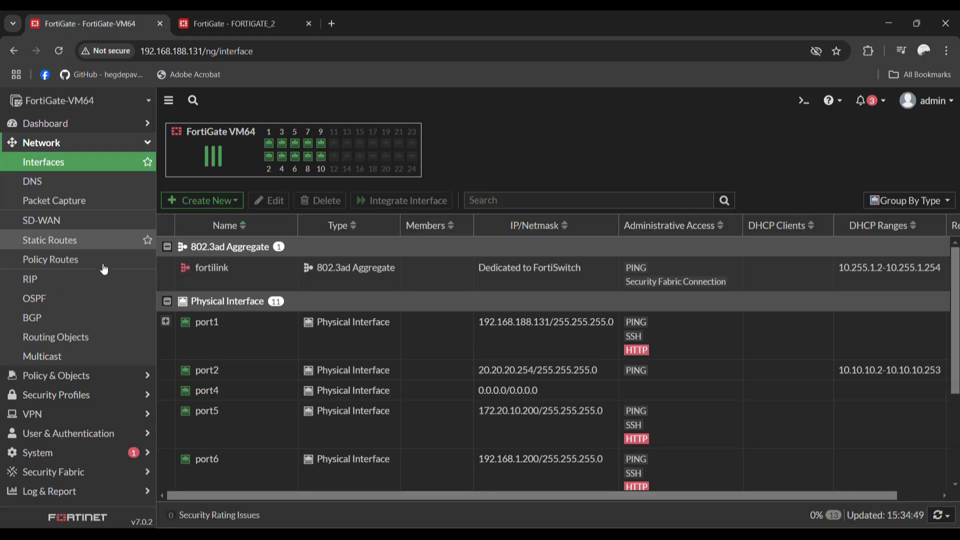
pyautogui.click(94, 418)
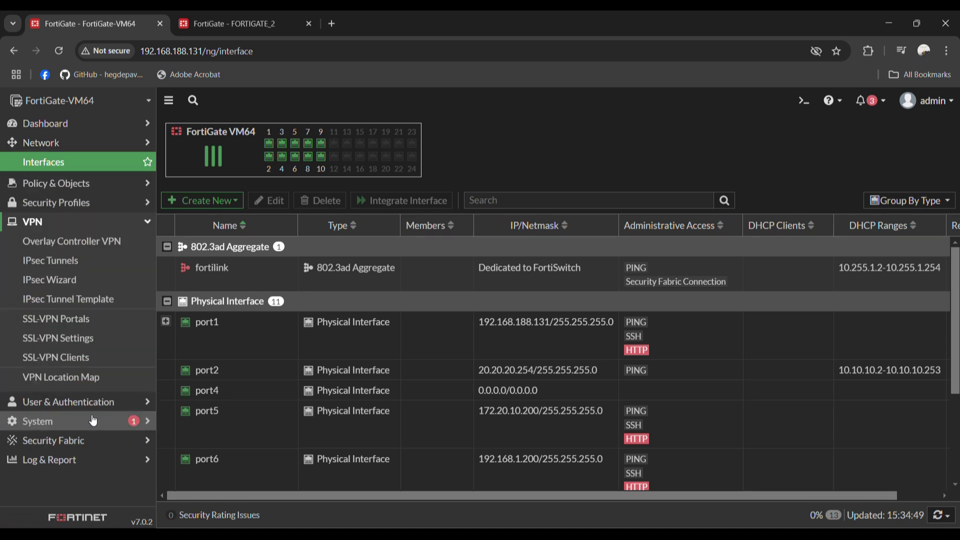
pyautogui.click(86, 242)
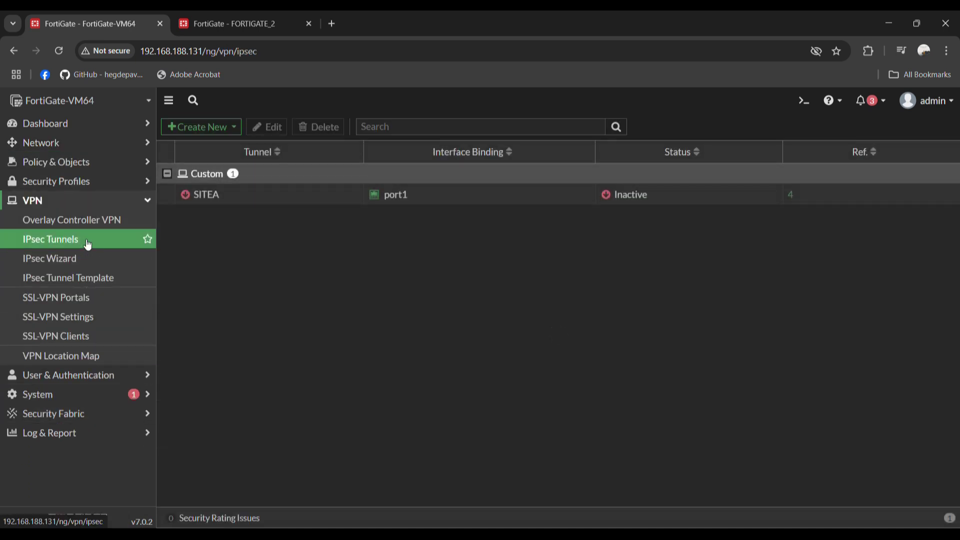
pyautogui.click(639, 198)
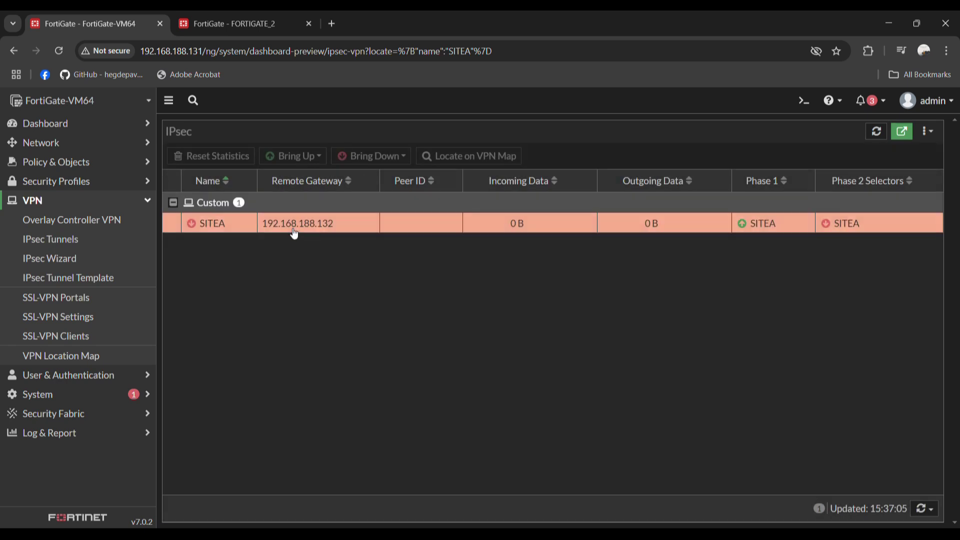
pyautogui.click(294, 229)
pyautogui.click(319, 159)
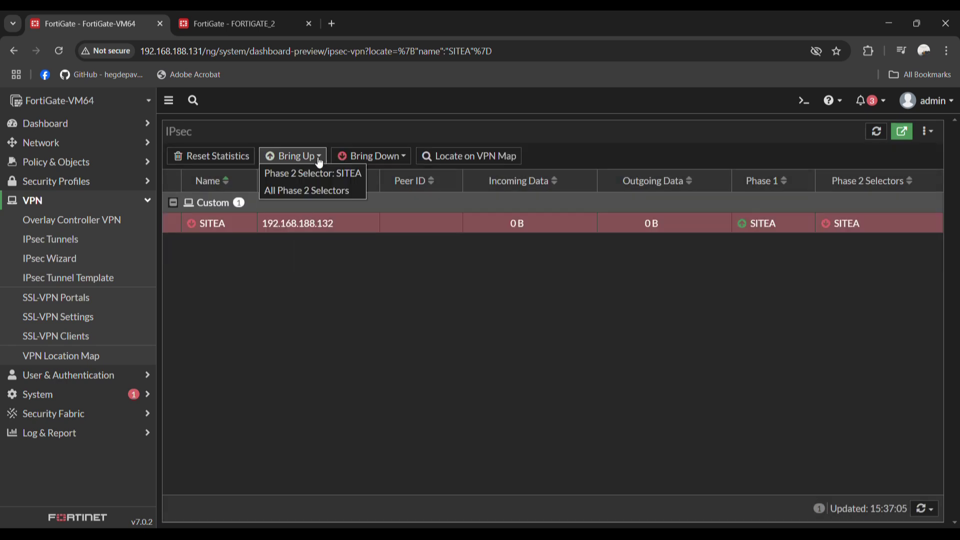
pyautogui.click(322, 188)
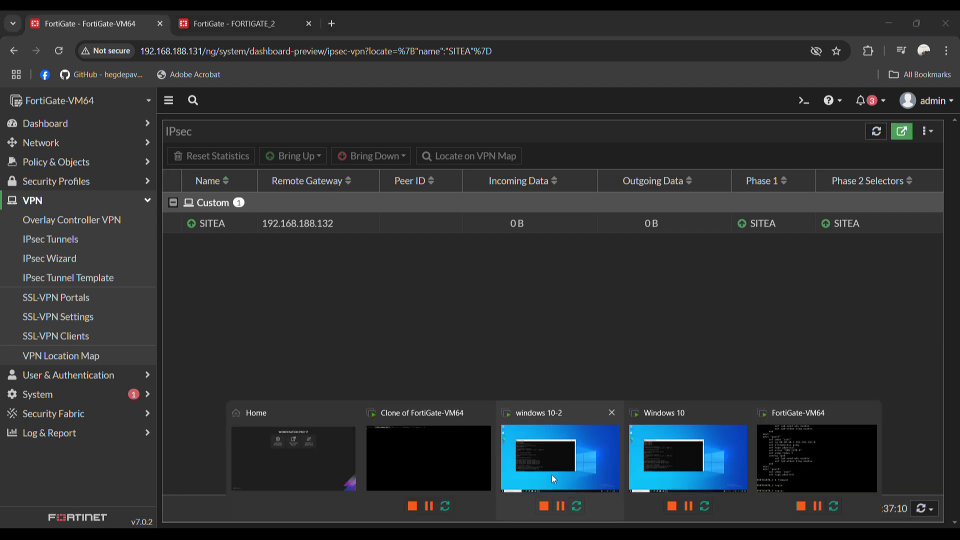
# Rerun ping 10.10.10.1 in the windows 10-2 VM's Command Prompt
pyautogui.click(551, 475)
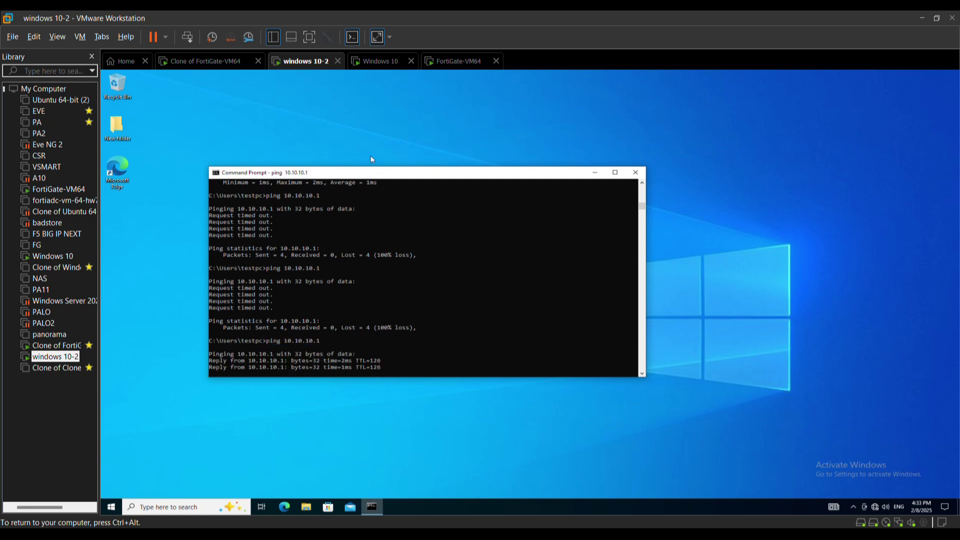
pyautogui.press('Up')
pyautogui.press('Return')
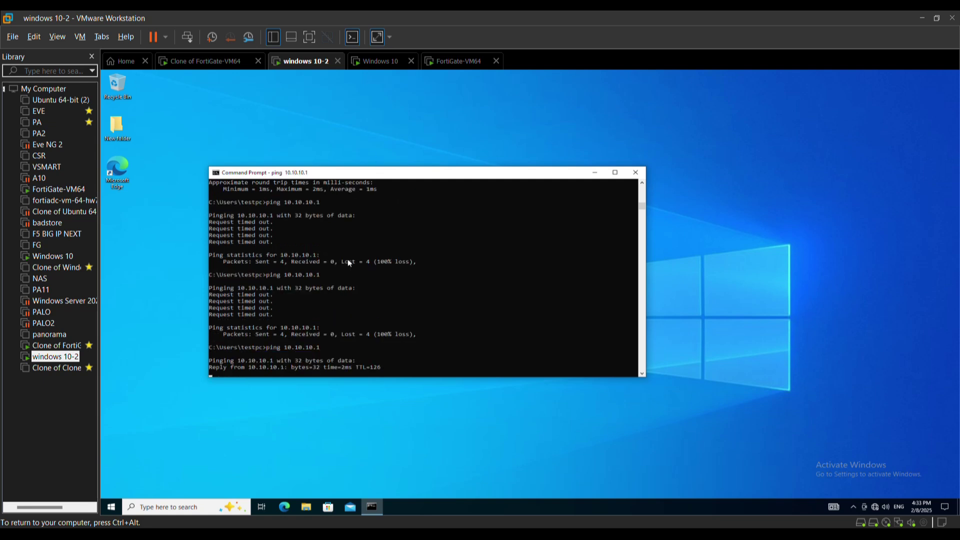
pyautogui.scroll(4, 348, 262)
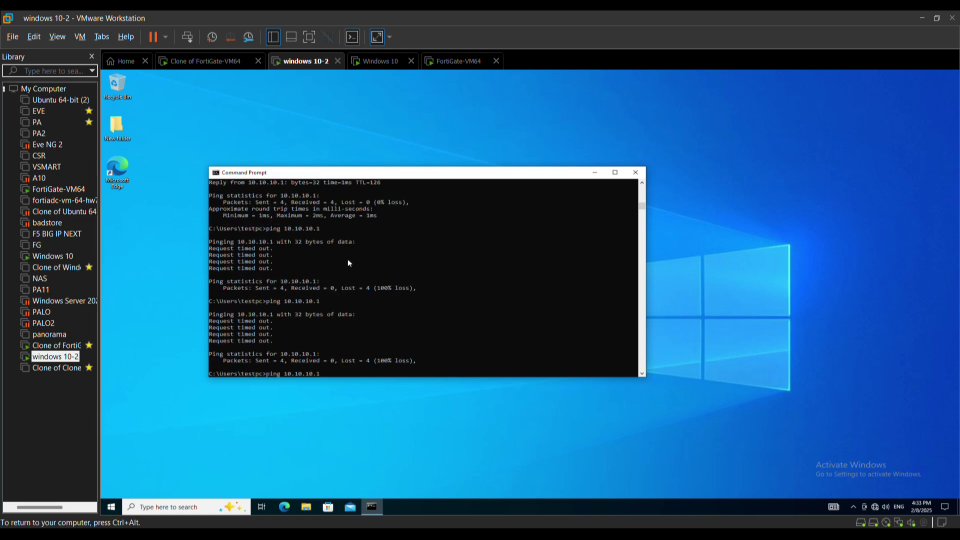